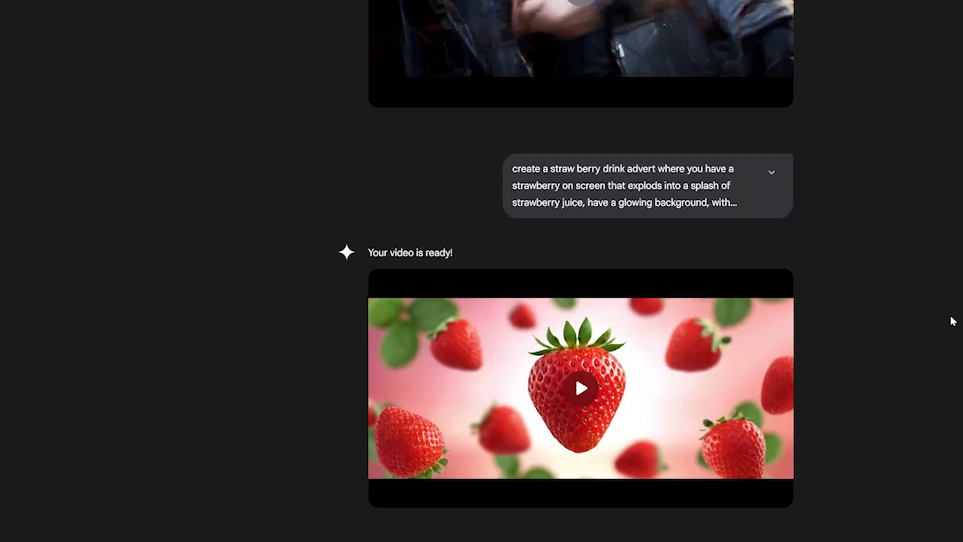
Scroll up past the Godzilla, strawberry and fight-scene videos to the chase-scene prompt and video.
scroll(952, 321, "up", 7)
scroll(952, 321, "down", 18)
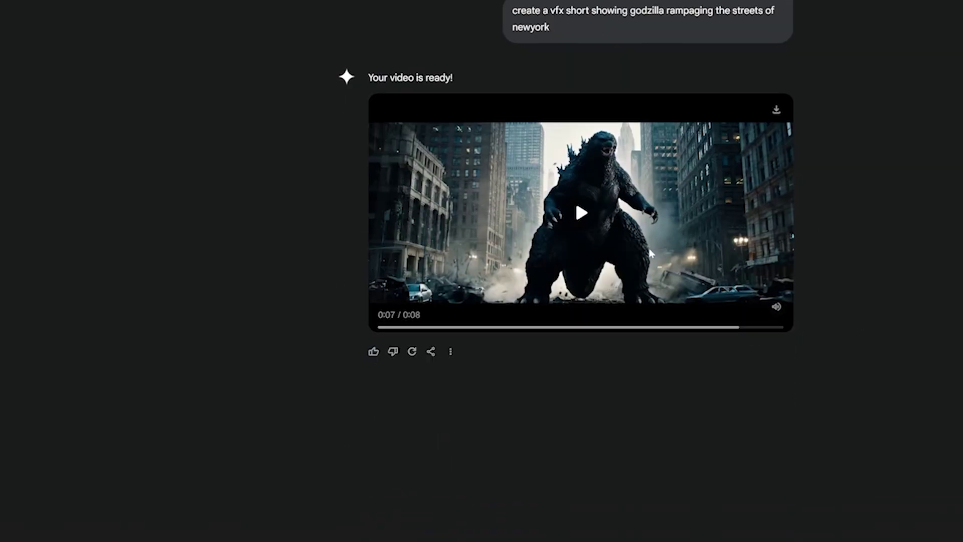
scroll(681, 381, "up", 6)
scroll(627, 351, "down", 5)
scroll(574, 301, "up", 10)
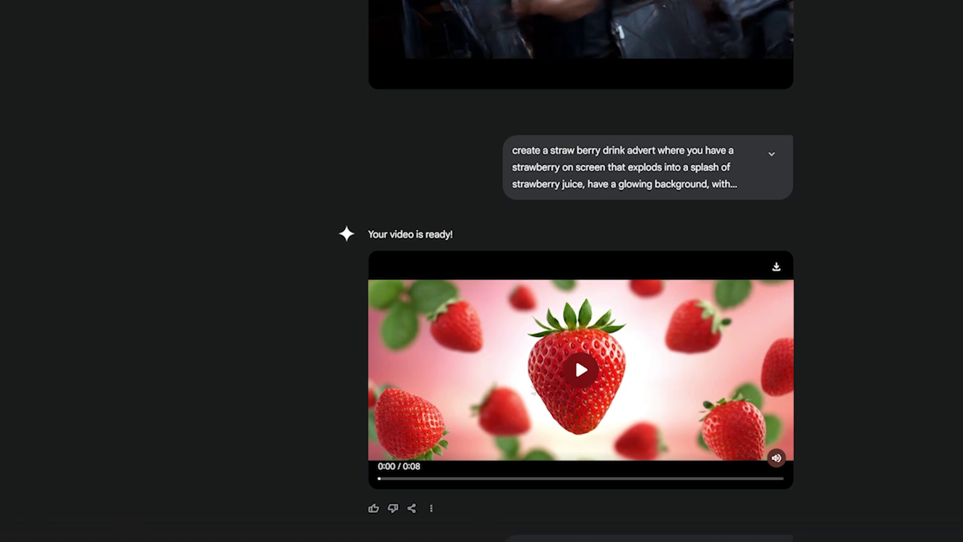
scroll(533, 387, "up", 2)
scroll(535, 384, "up", 5)
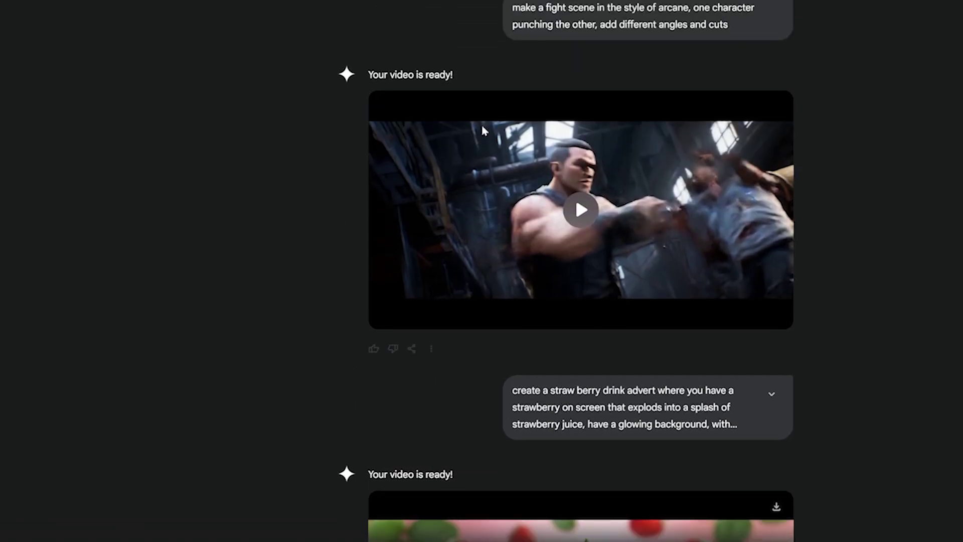
scroll(616, 291, "up", 3)
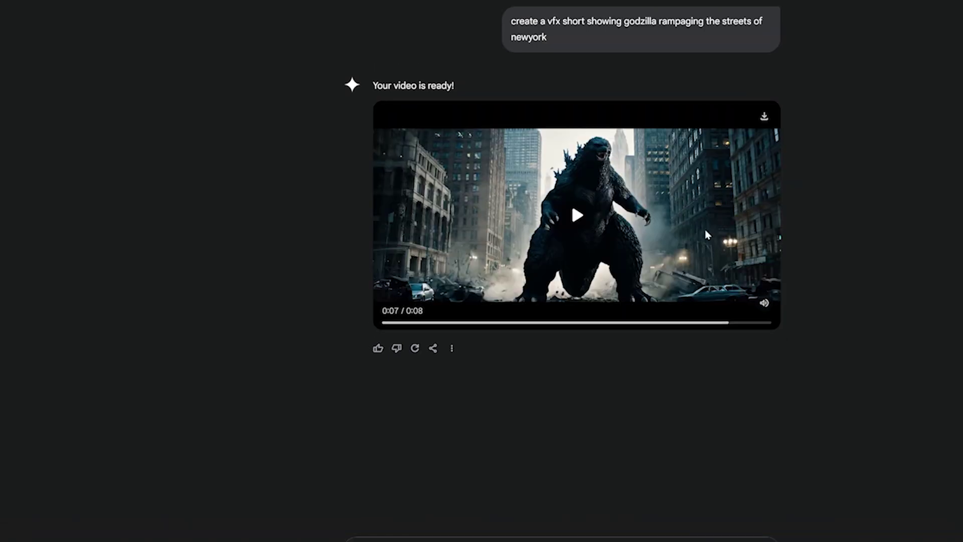
scroll(673, 383, "up", 5)
scroll(673, 383, "down", 4)
scroll(777, 300, "up", 9)
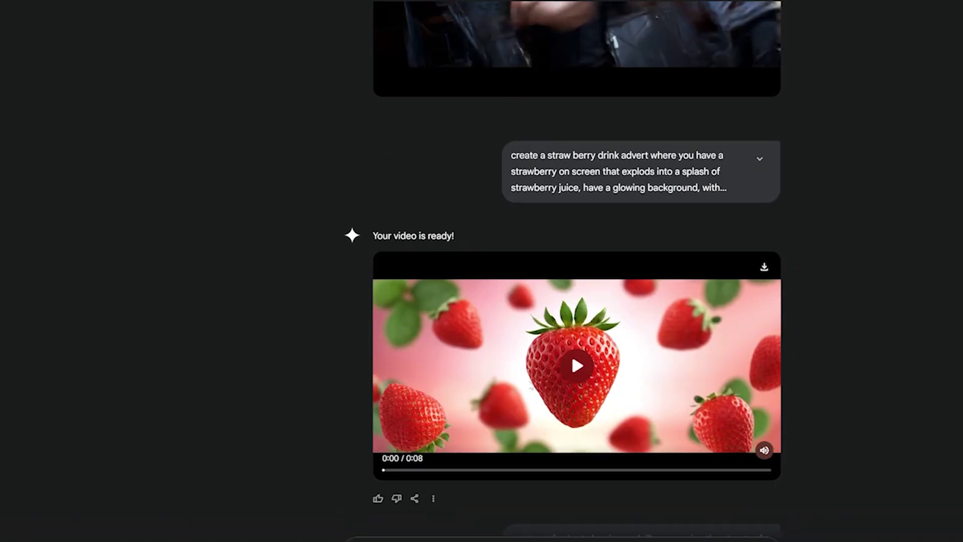
scroll(531, 385, "up", 8)
scroll(619, 314, "up", 4)
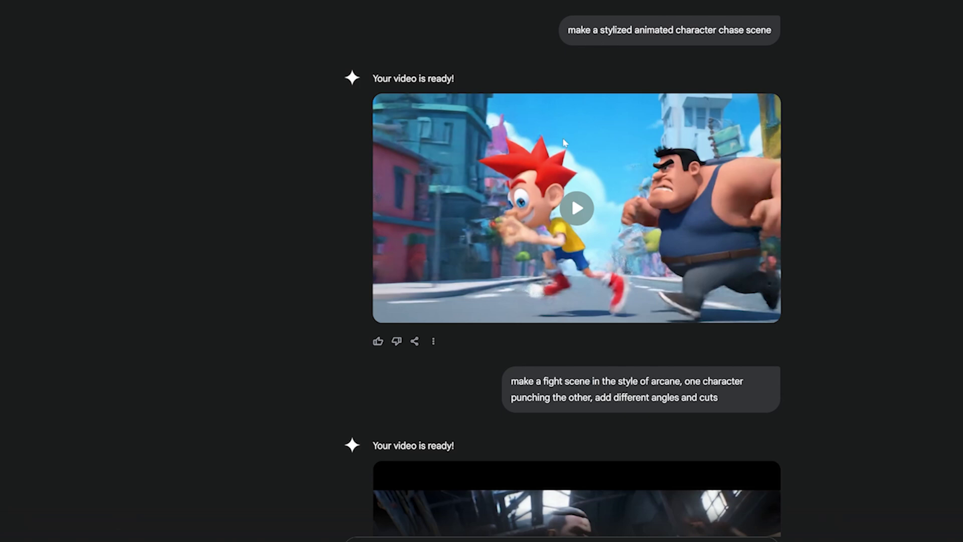
Play the stylized chase-scene video for about three seconds, then pause it.
mouse_move(562, 218)
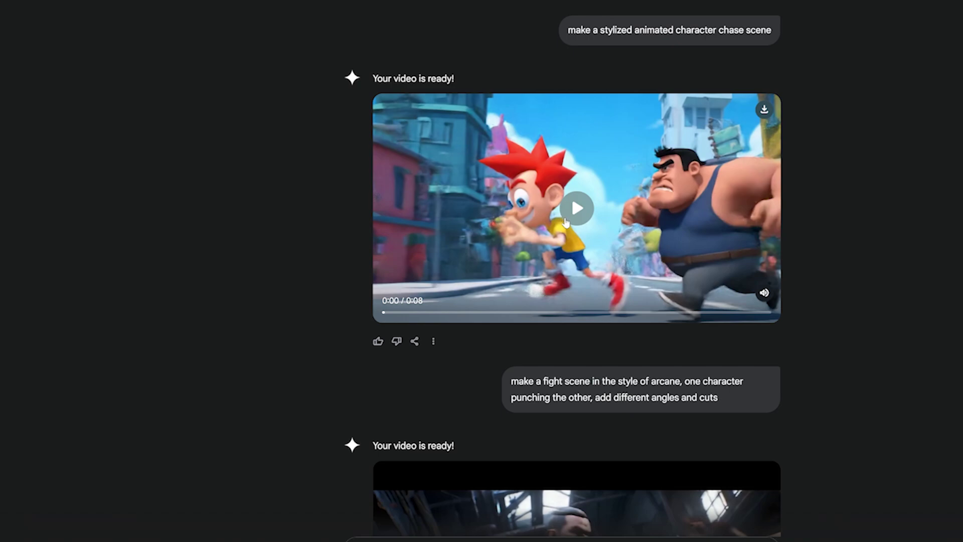
left_click(562, 218)
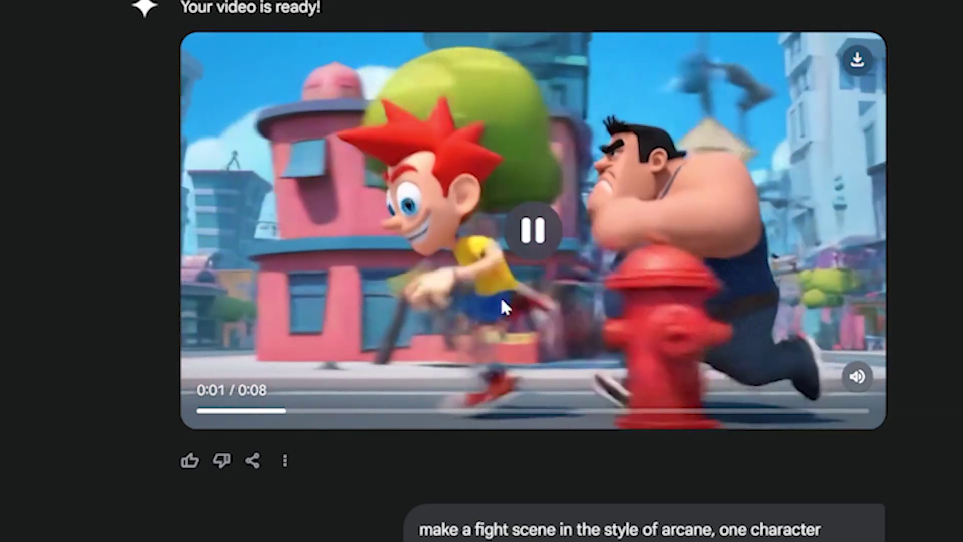
left_click(502, 300)
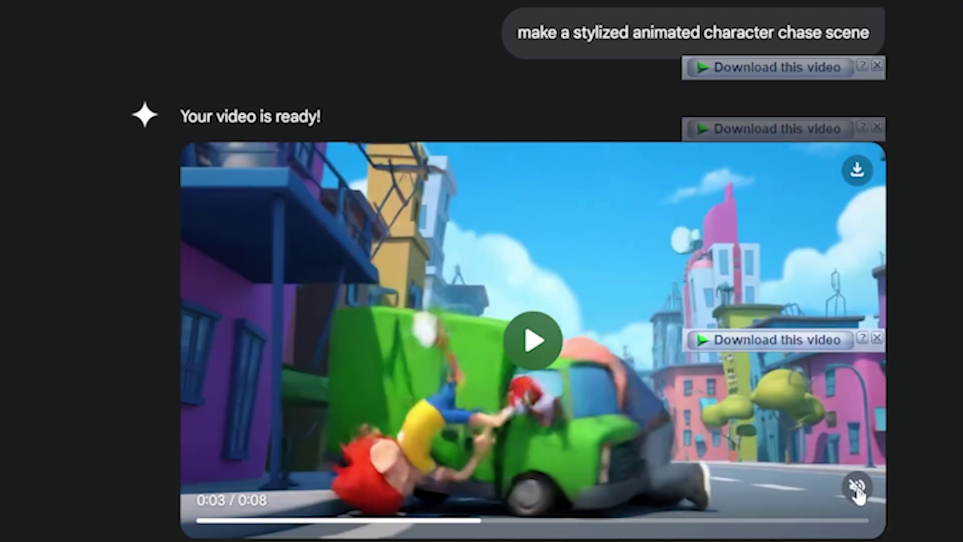
Rewind the chase video to 0:00, replay it and pause on the truck shot at 0:03.
left_click(501, 368)
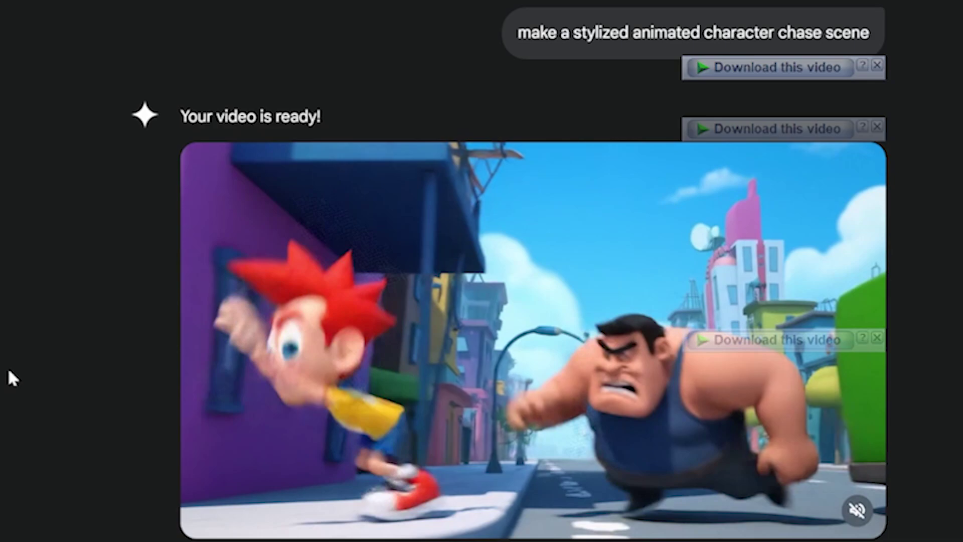
mouse_move(206, 370)
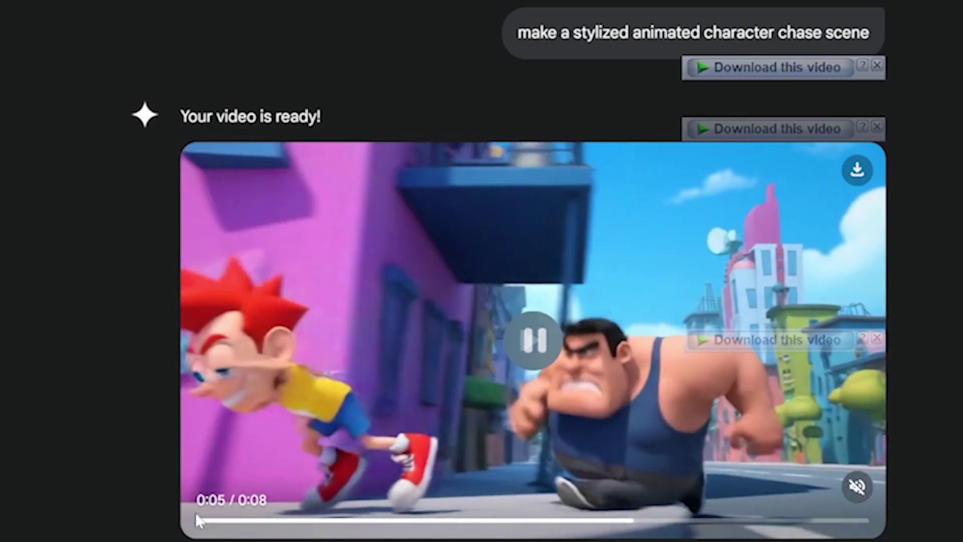
left_click_drag(199, 522, 224, 521)
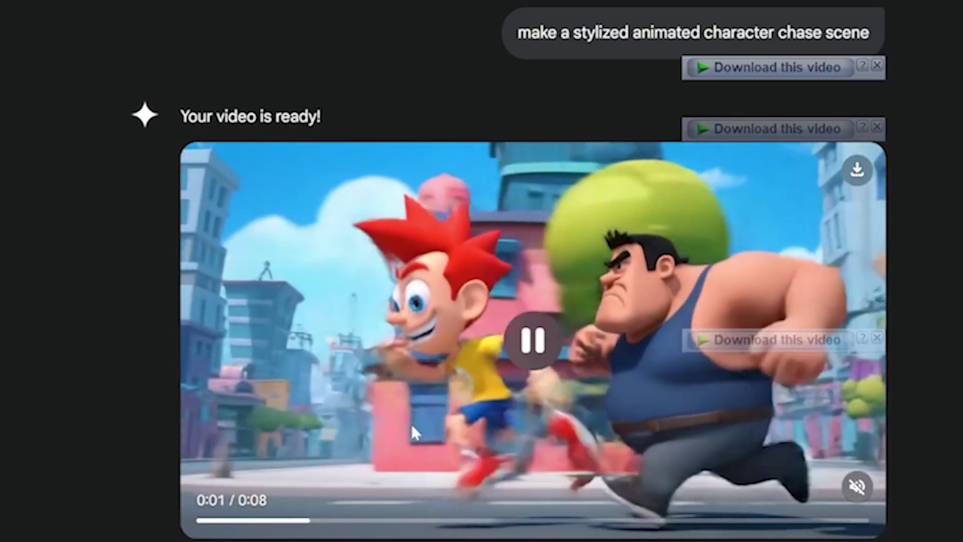
left_click(422, 407)
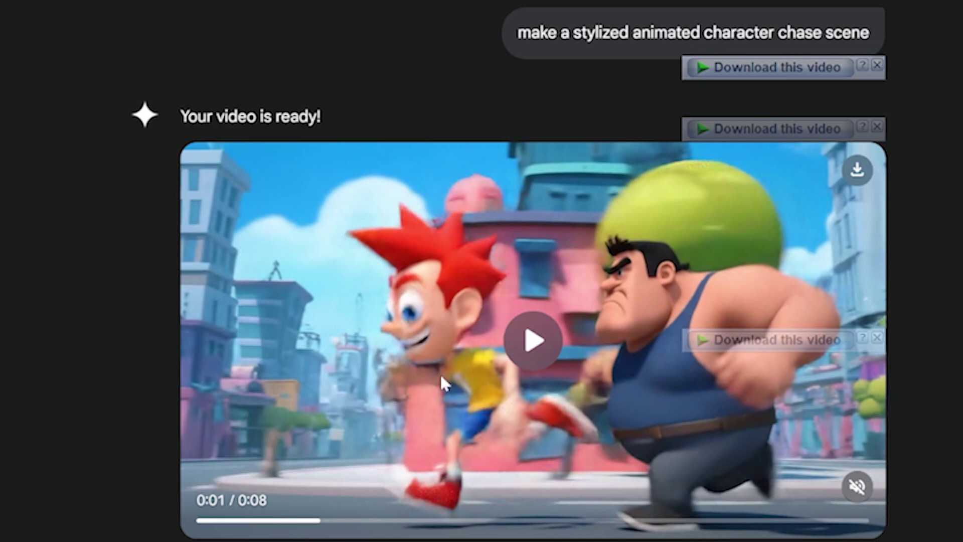
left_click(429, 450)
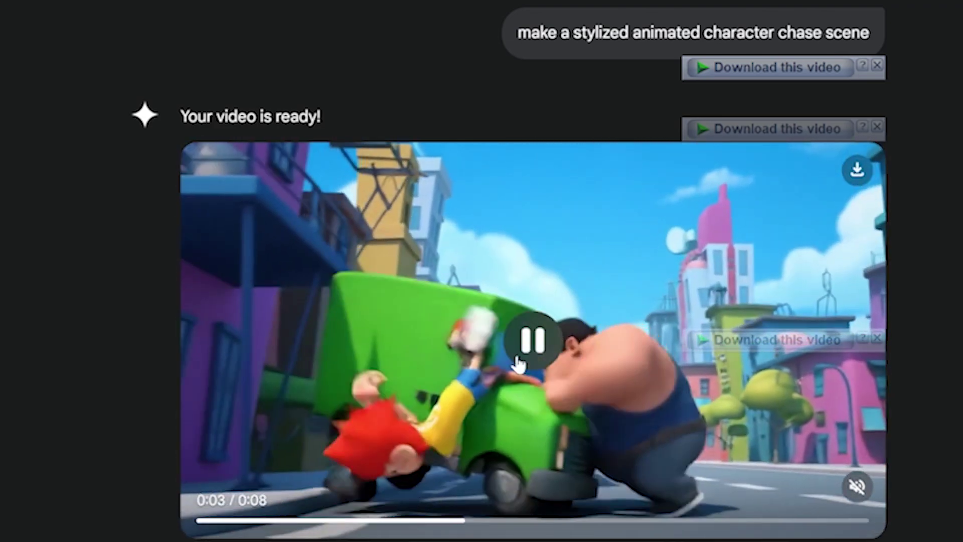
left_click(518, 362)
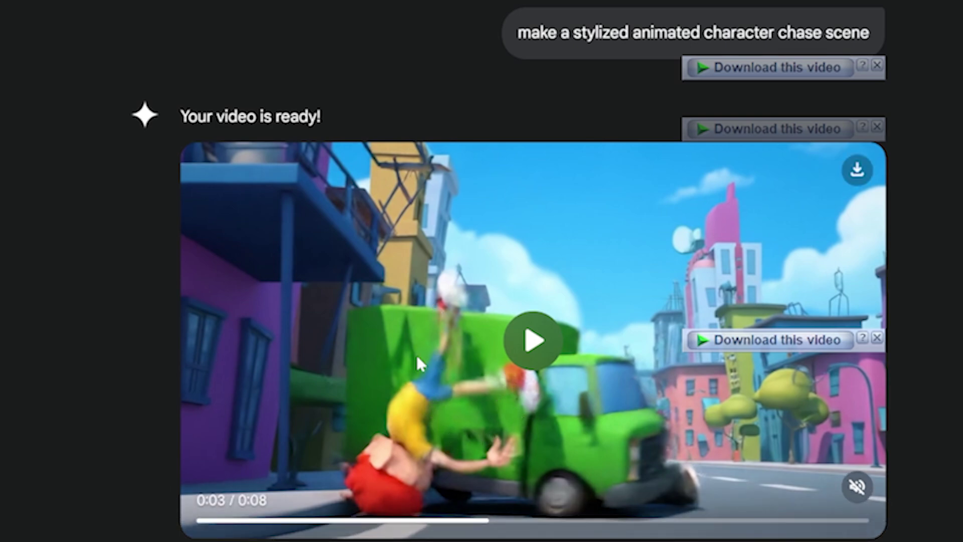
Resume the chase video, pause at 0:06, then let it play to the end.
left_click(555, 344)
left_click(553, 354)
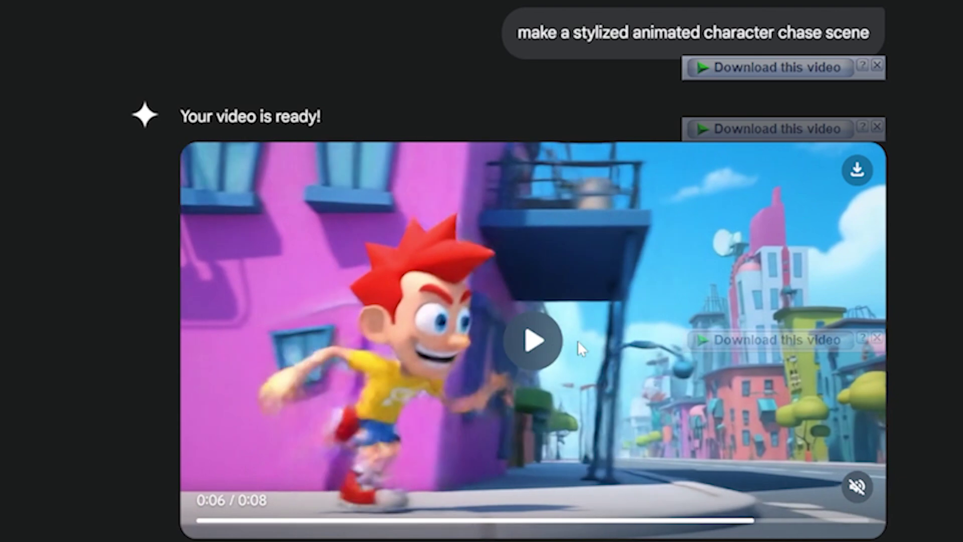
left_click(542, 345)
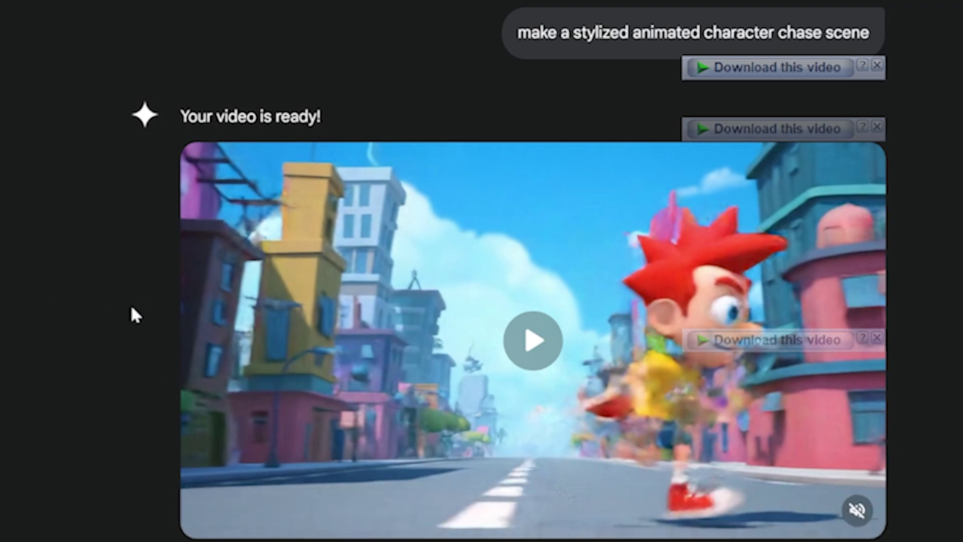
left_click(464, 373)
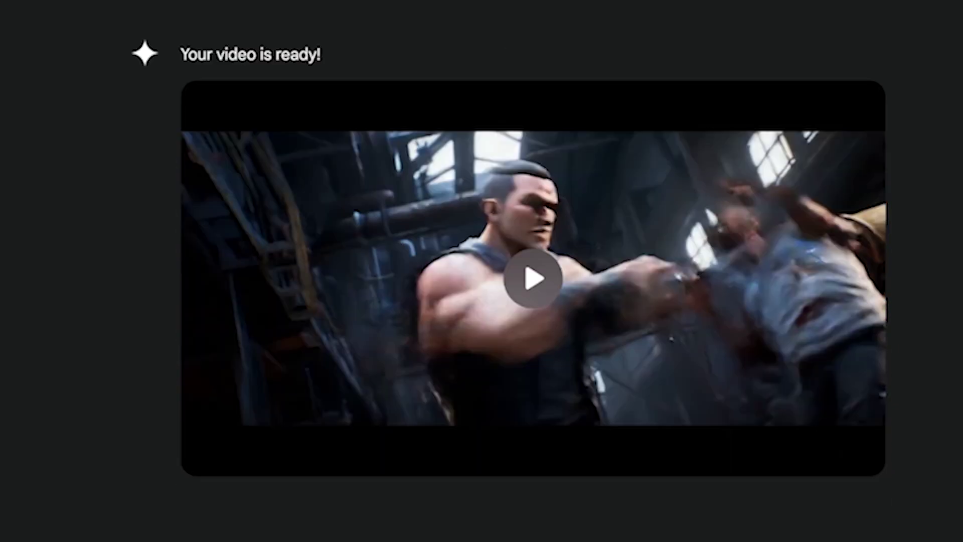
scroll(533, 271, "up", 5)
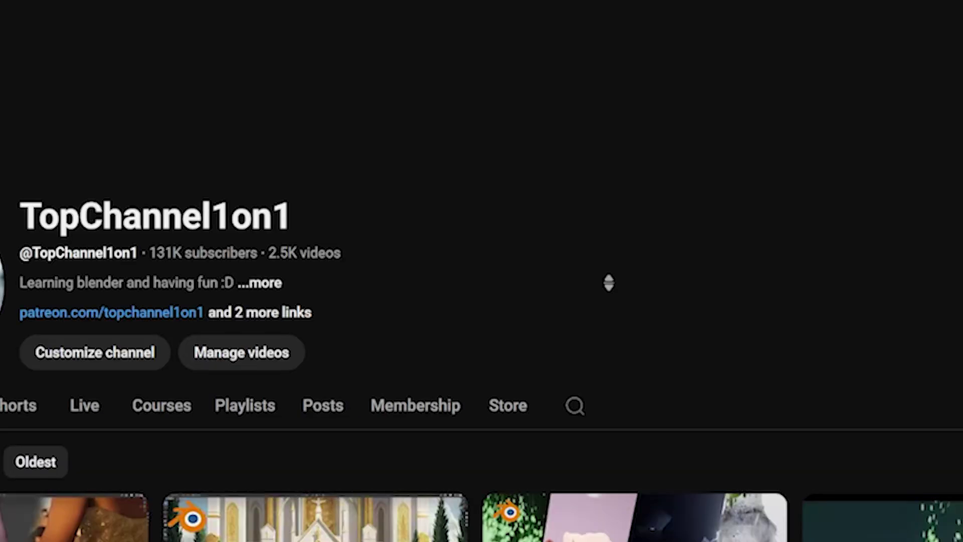
Search YouTube for 'arcane'.
type("arc")
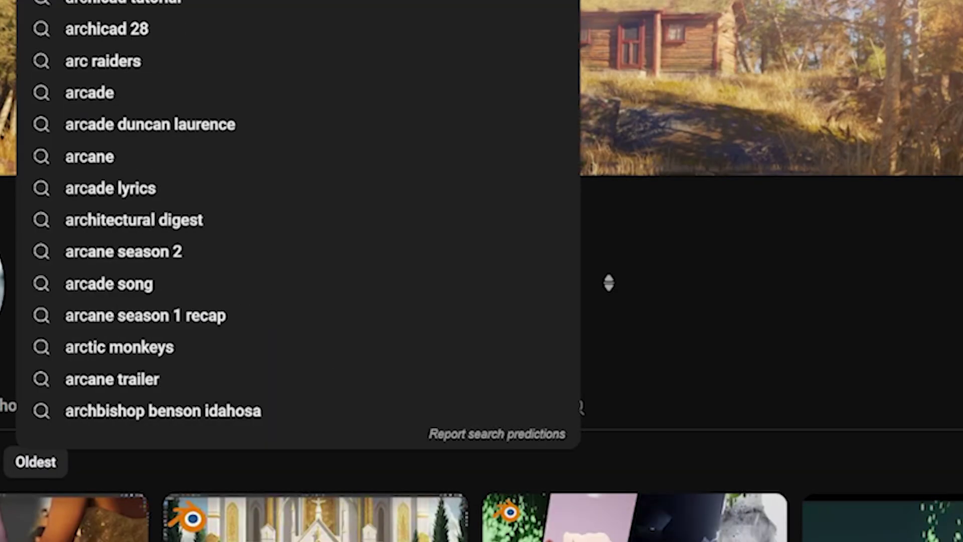
type("ane")
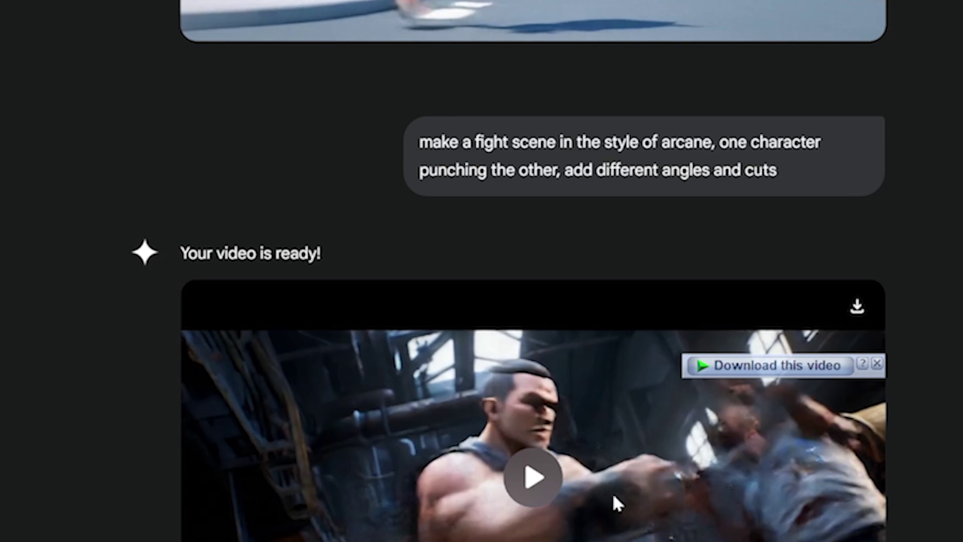
Play the Arcane-style fight-scene video with the punching character, restarting it once.
left_click(533, 477)
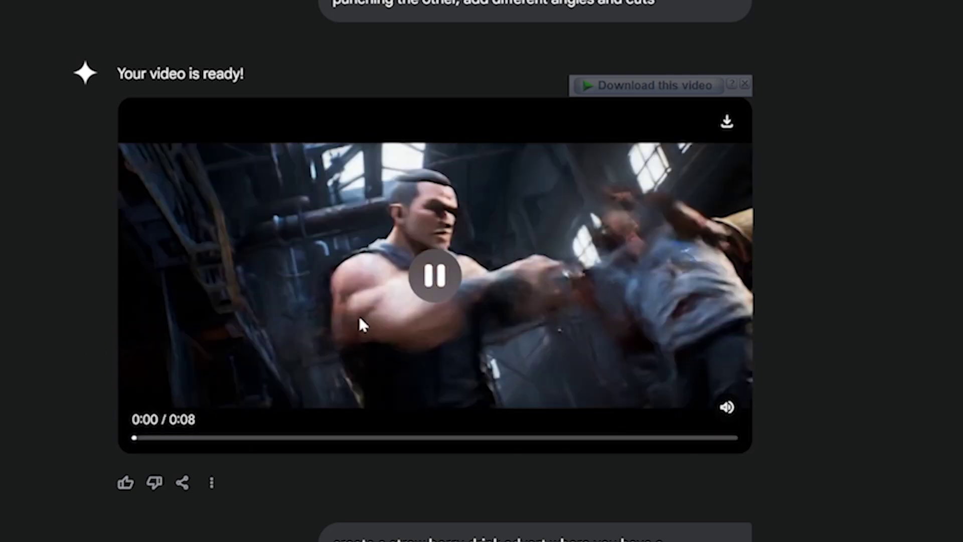
left_click(441, 291)
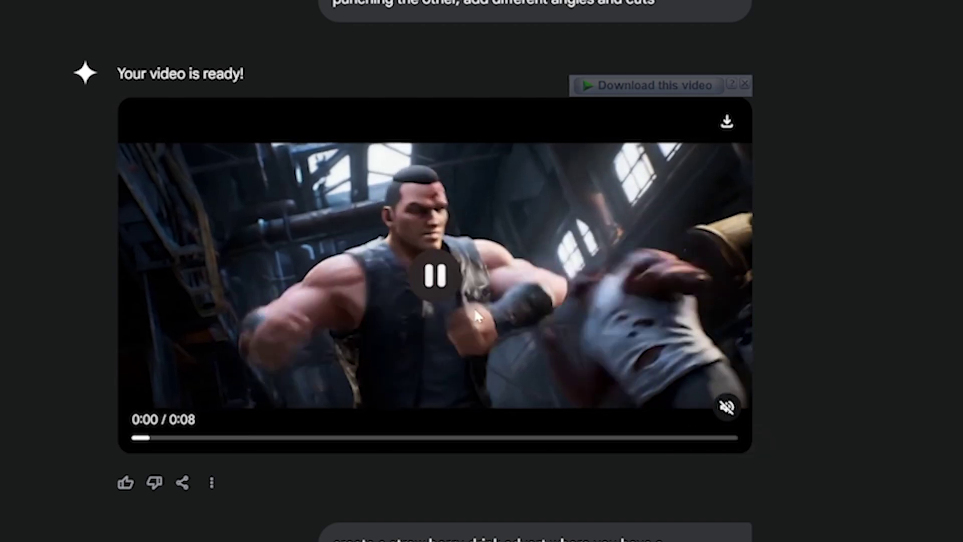
scroll(476, 387, "down", 3)
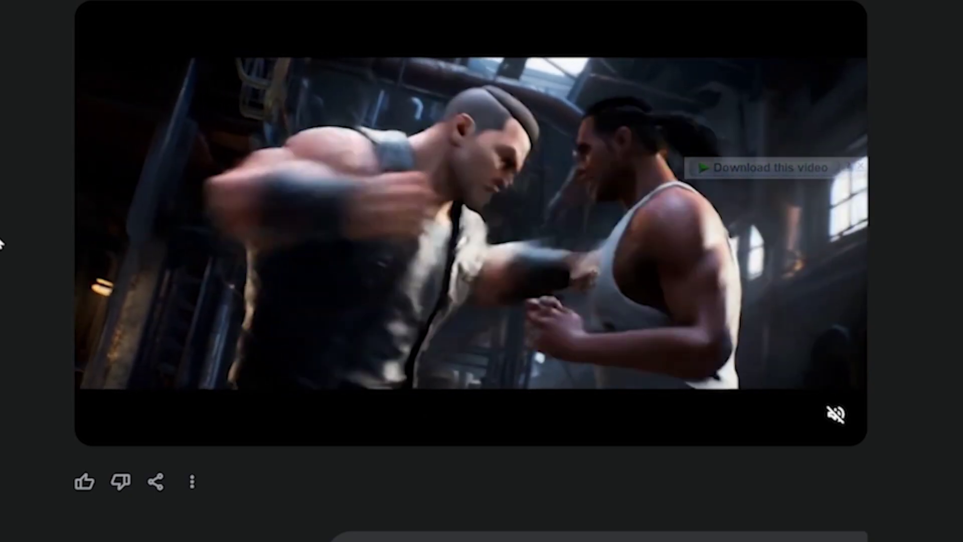
mouse_move(436, 154)
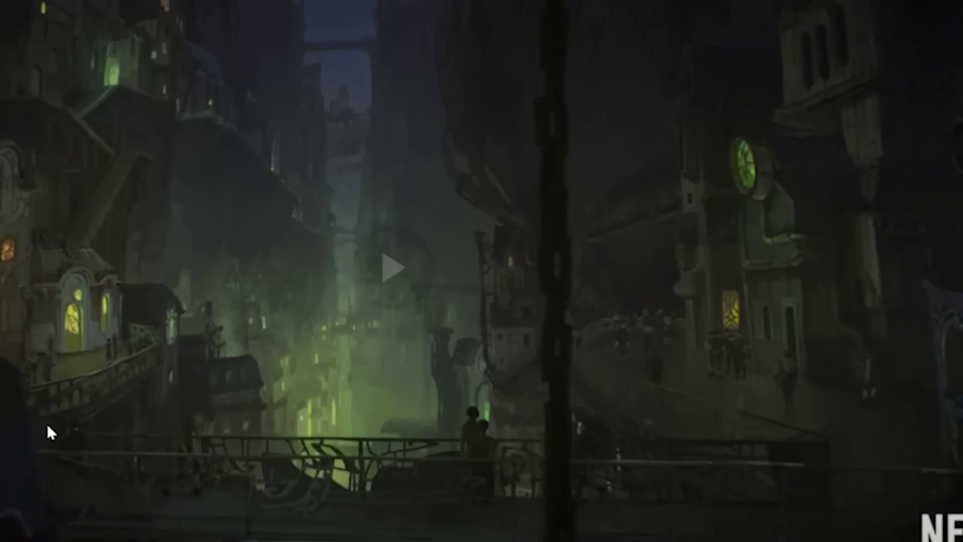
Toggle the Arcane trailer's playback with the spacebar.
key("space")
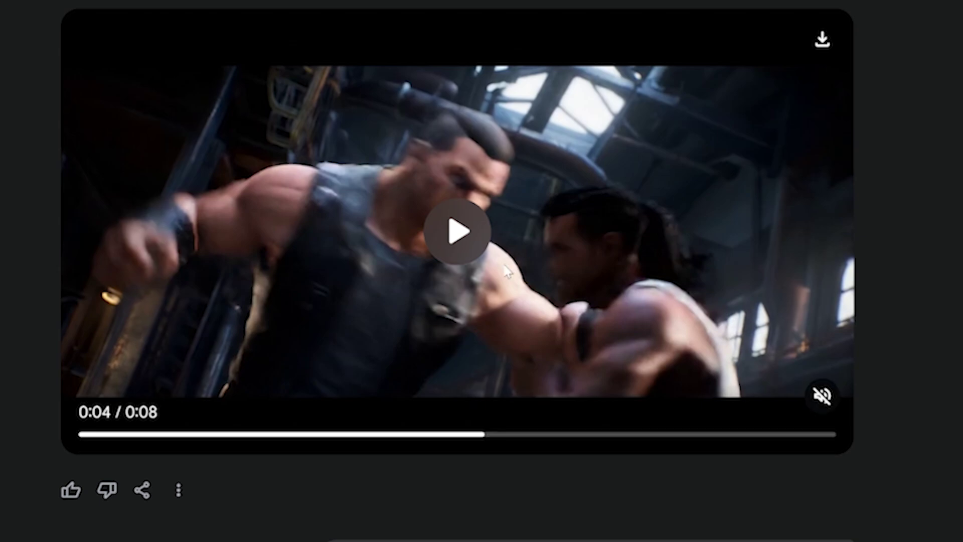
Resume the fighters video, then pause it two seconds in.
left_click(471, 252)
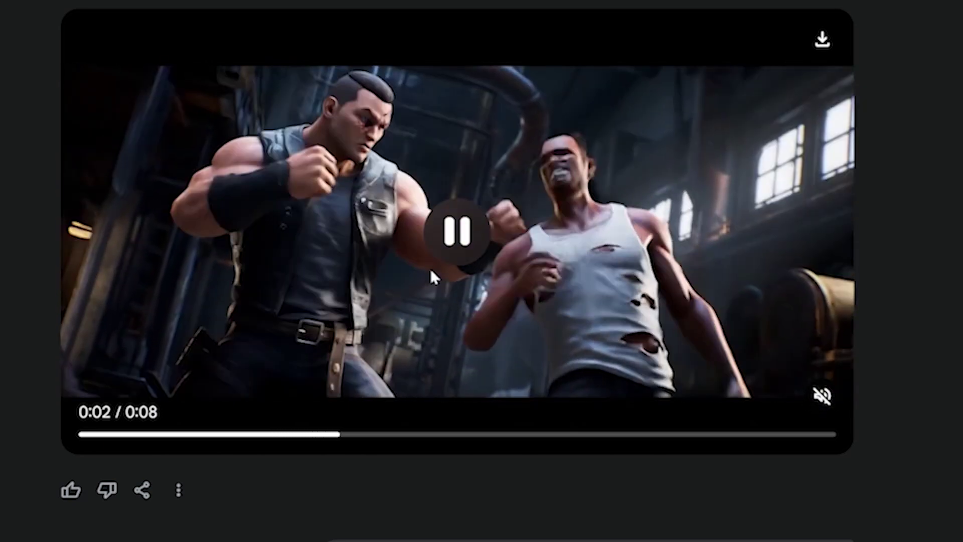
left_click(441, 265)
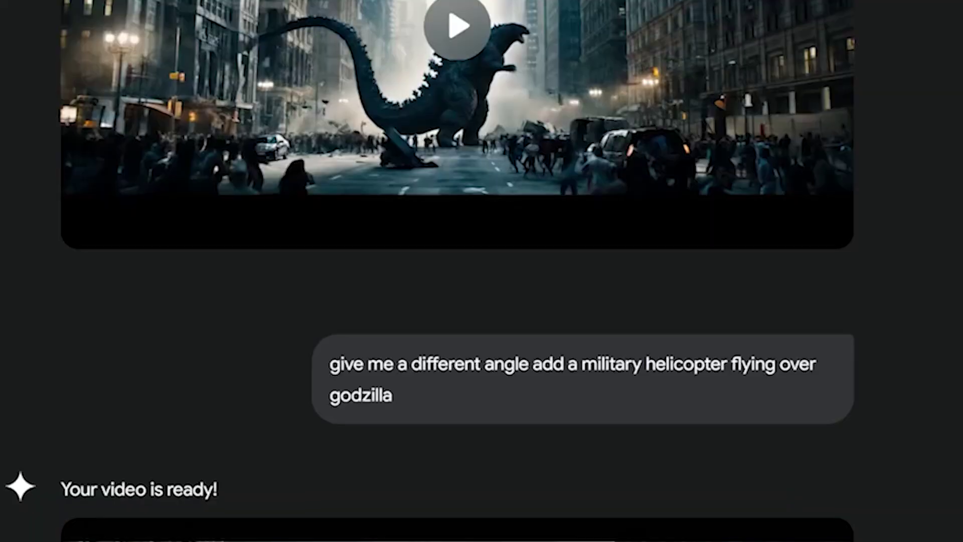
Scroll to the Godzilla New York rampage video and play it.
scroll(663, 219, "down", 15)
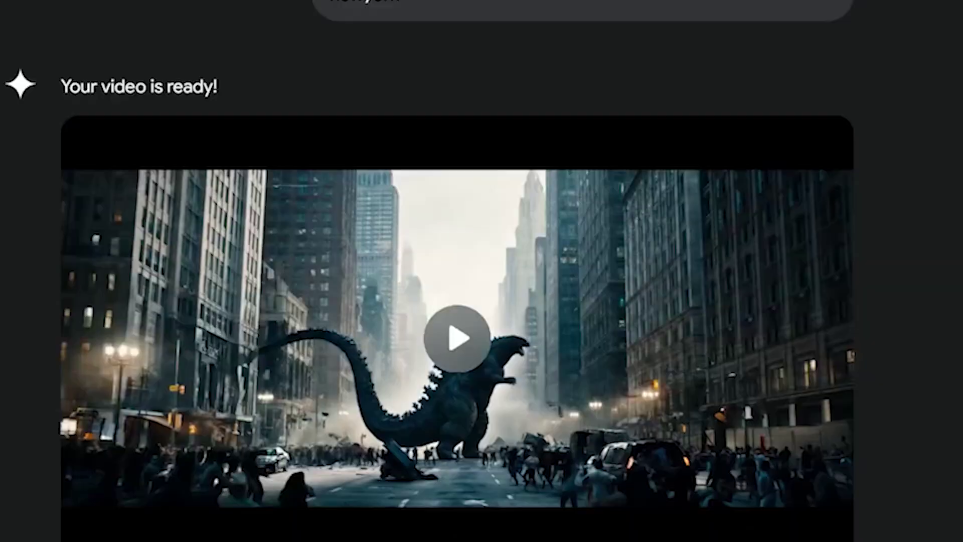
scroll(437, 226, "down", 3)
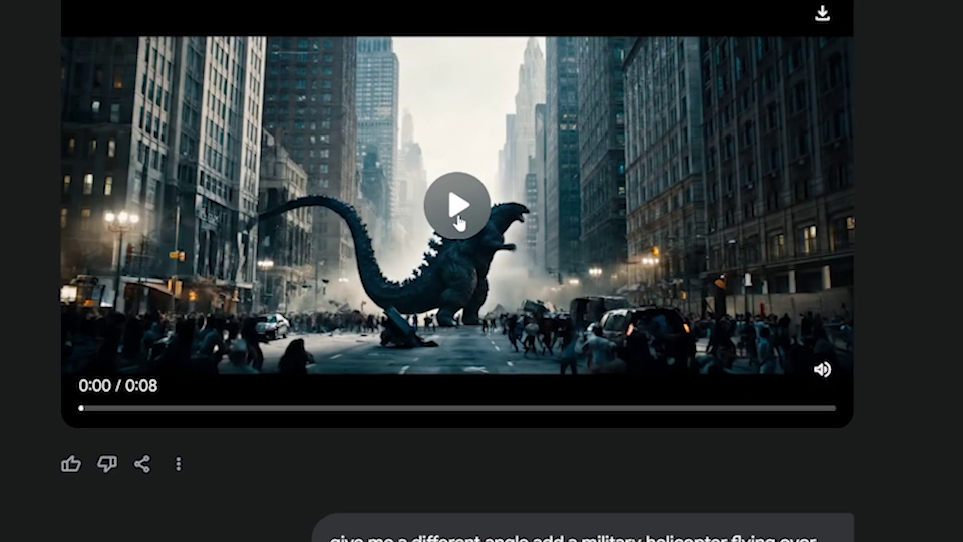
left_click(457, 215)
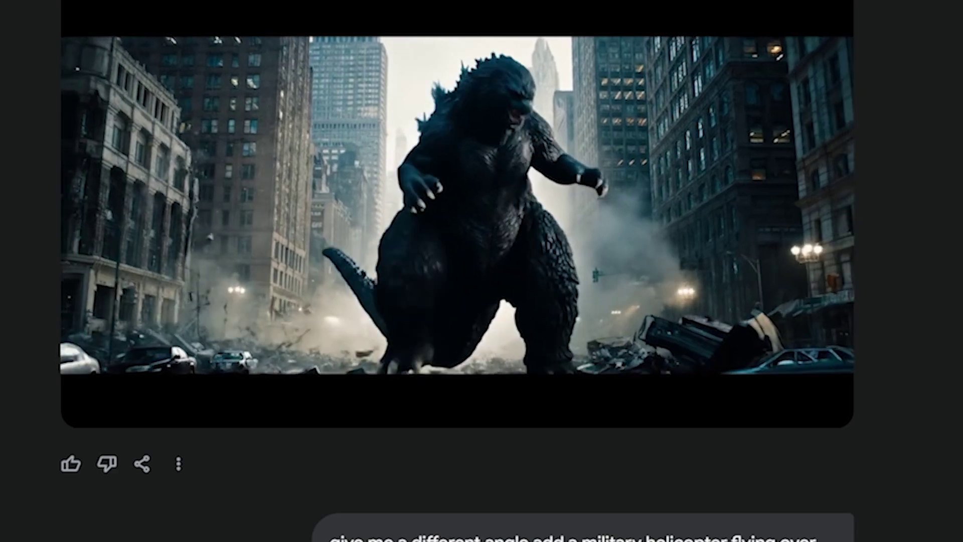
mouse_move(185, 424)
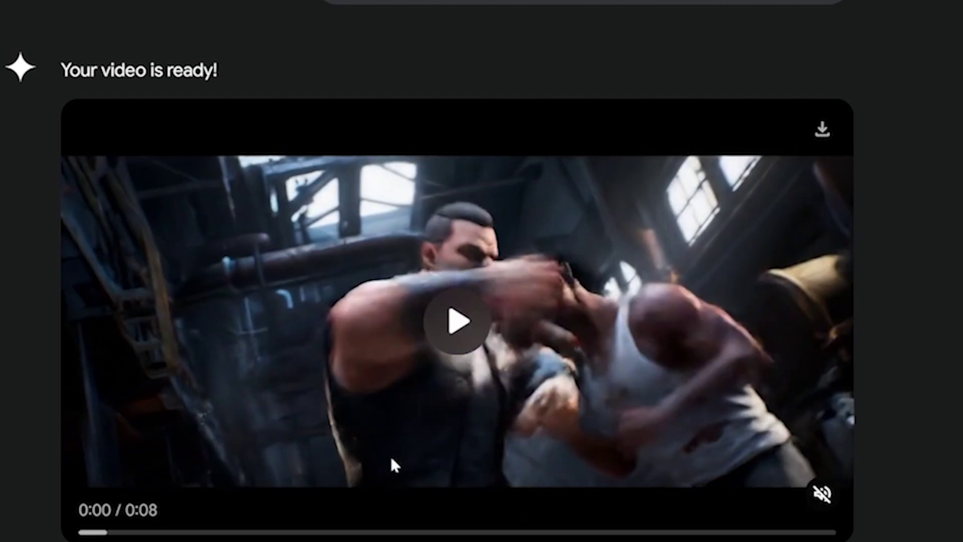
Start the warehouse fighters video playing.
left_click(473, 346)
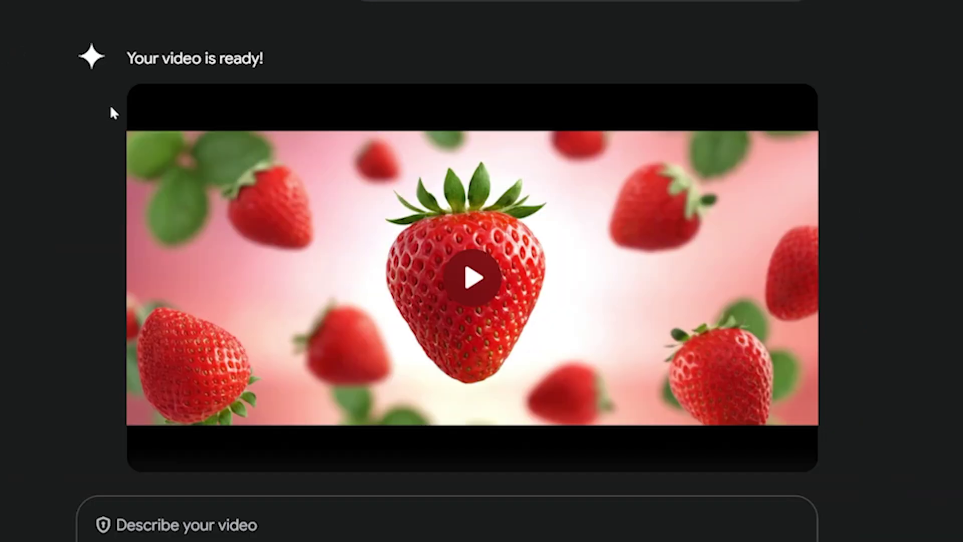
scroll(111, 104, "up", 5)
scroll(112, 107, "down", 3)
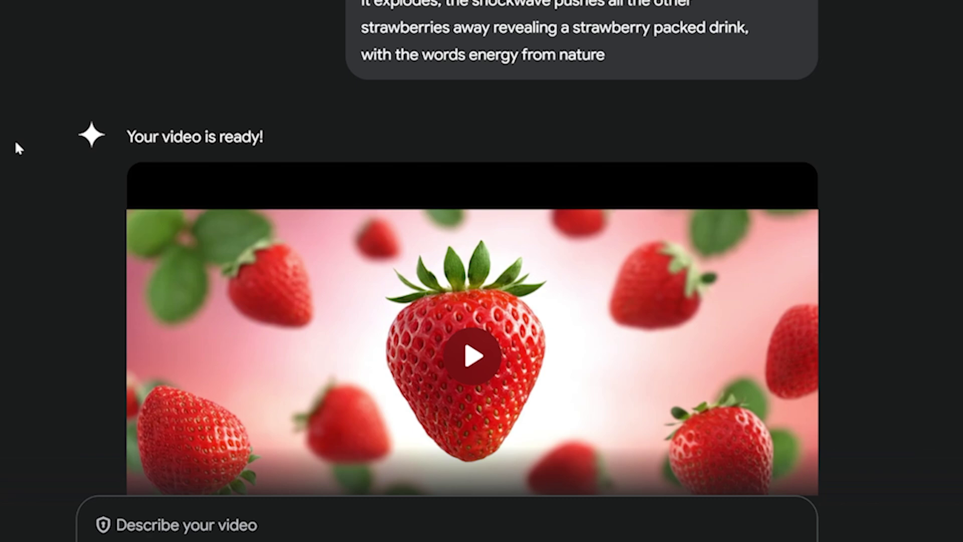
scroll(16, 139, "up", 3)
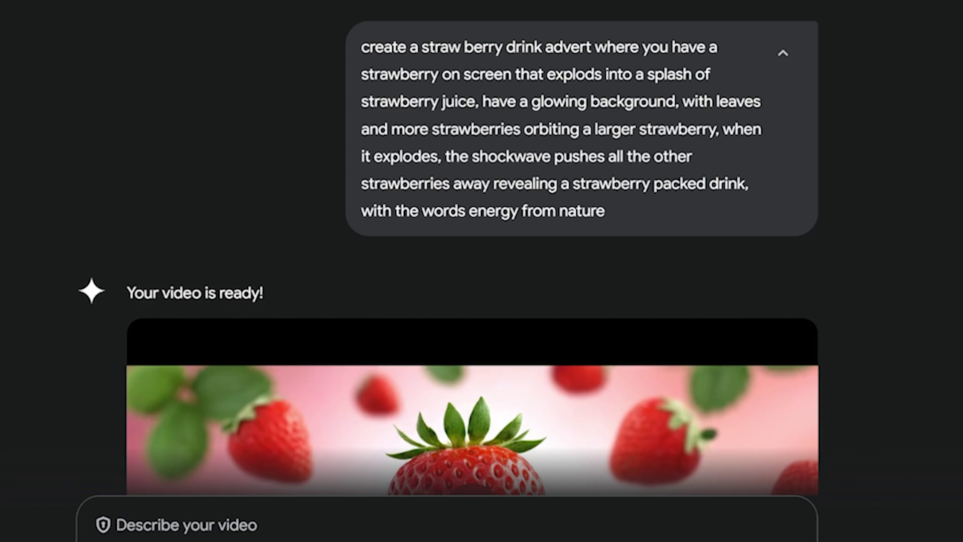
Play the strawberry drink advert through to its 'energy from nature' closing title.
scroll(472, 301, "down", 2)
scroll(498, 149, "down", 4)
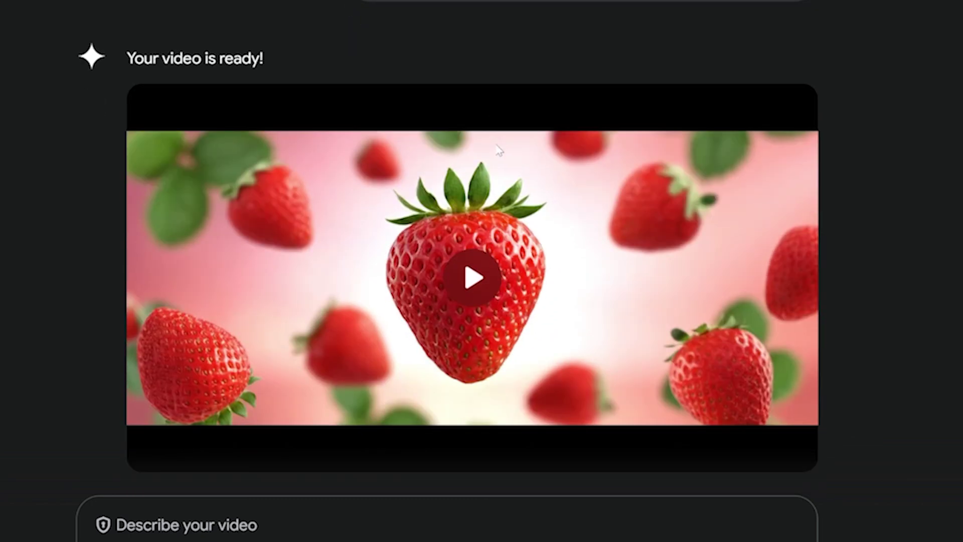
scroll(406, 209, "down", 2)
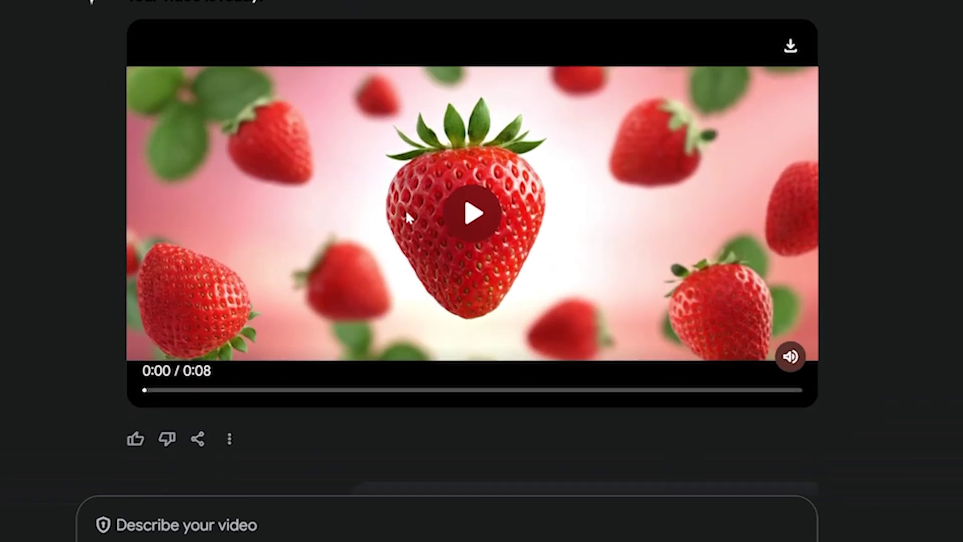
left_click(480, 205)
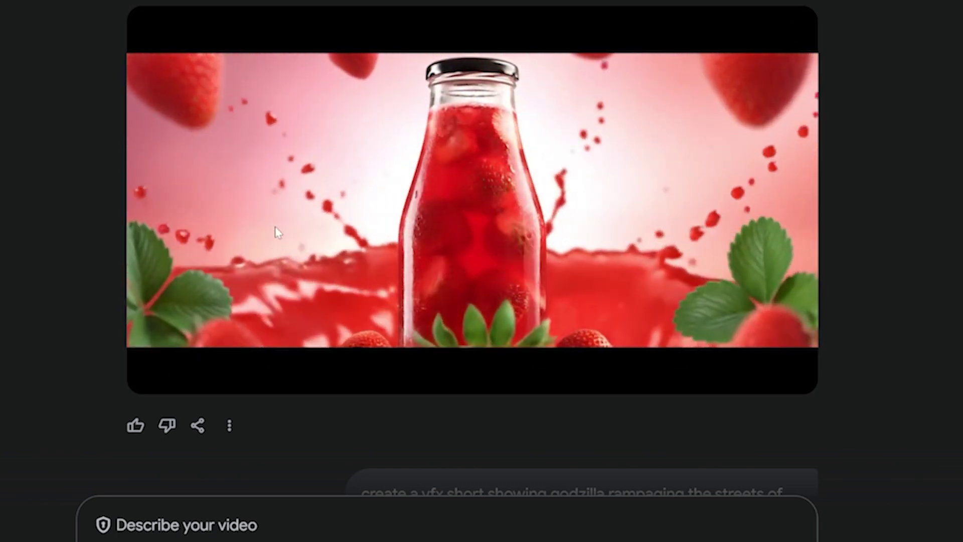
mouse_move(525, 208)
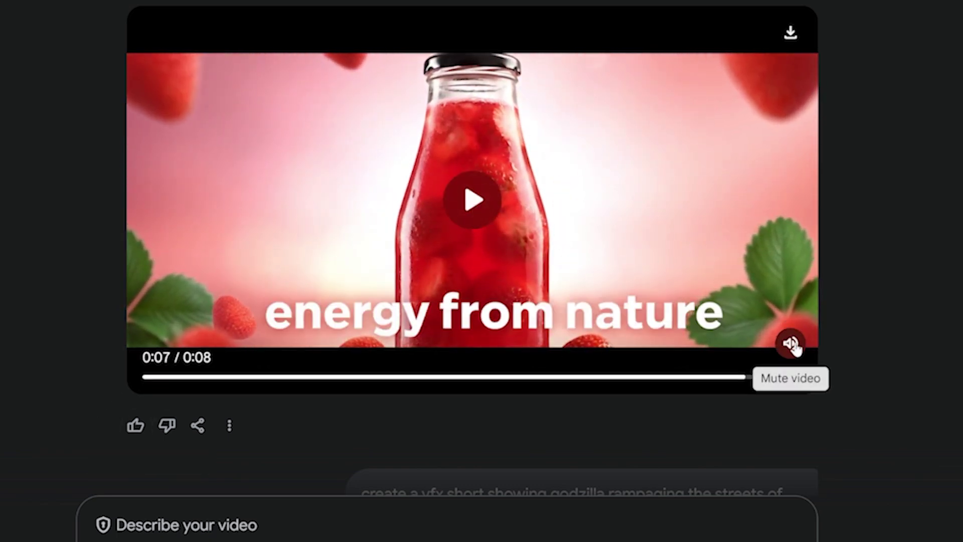
left_click(468, 212)
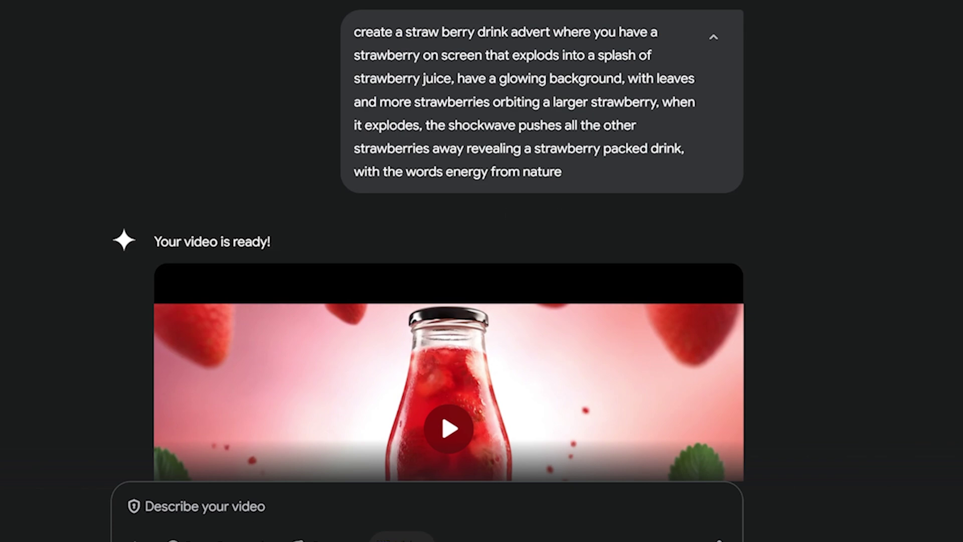
scroll(500, 232, "down", 5)
Jump the strawberry splash clip in VLC back to an earlier scene.
scroll(500, 232, "up", 3)
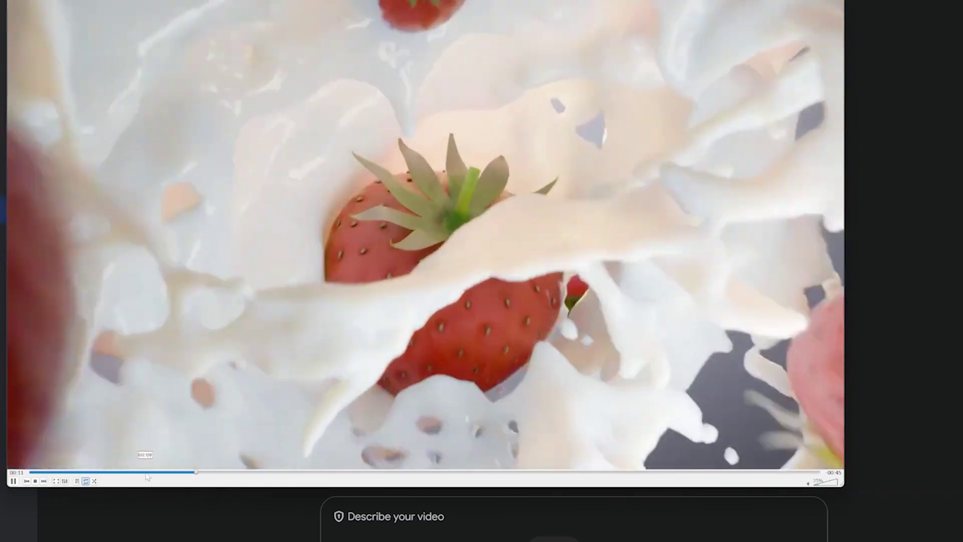
left_click(136, 476)
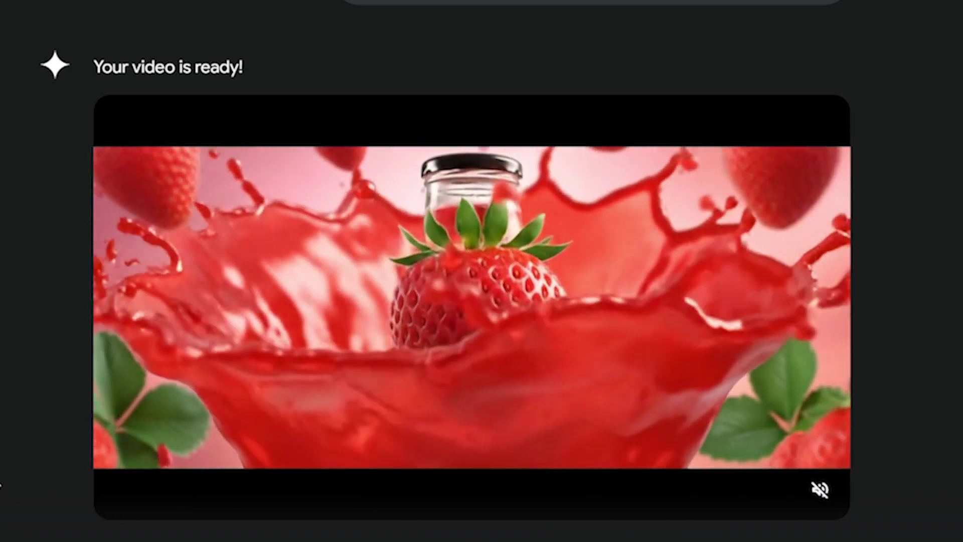
Pause the strawberry drink video and rewind it to the start.
left_click(341, 324)
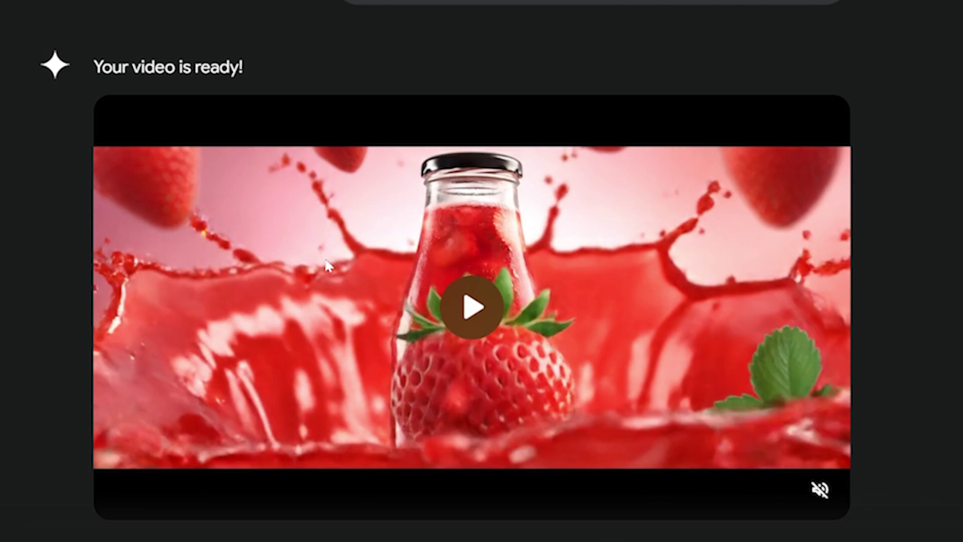
mouse_move(329, 261)
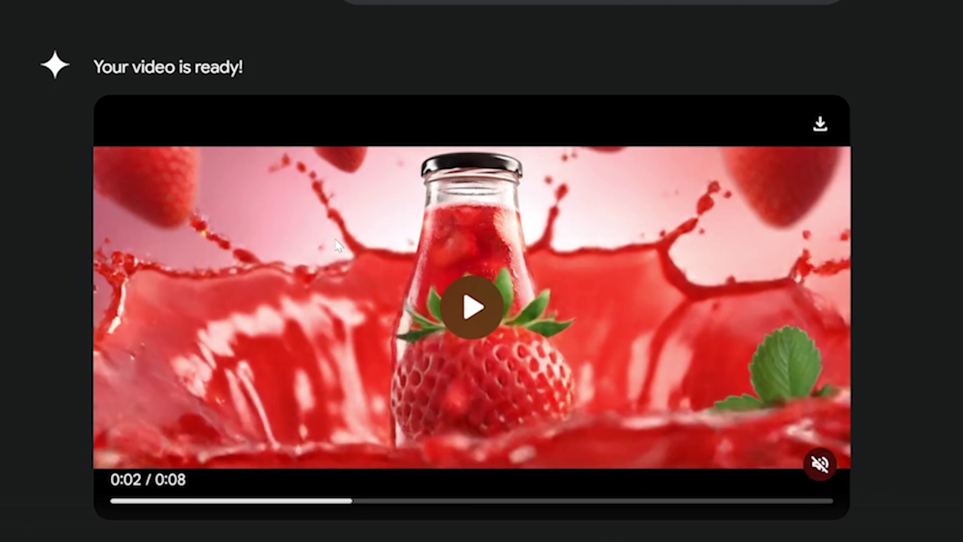
scroll(333, 242, "up", 3)
scroll(333, 243, "down", 2)
scroll(472, 351, "down", 2)
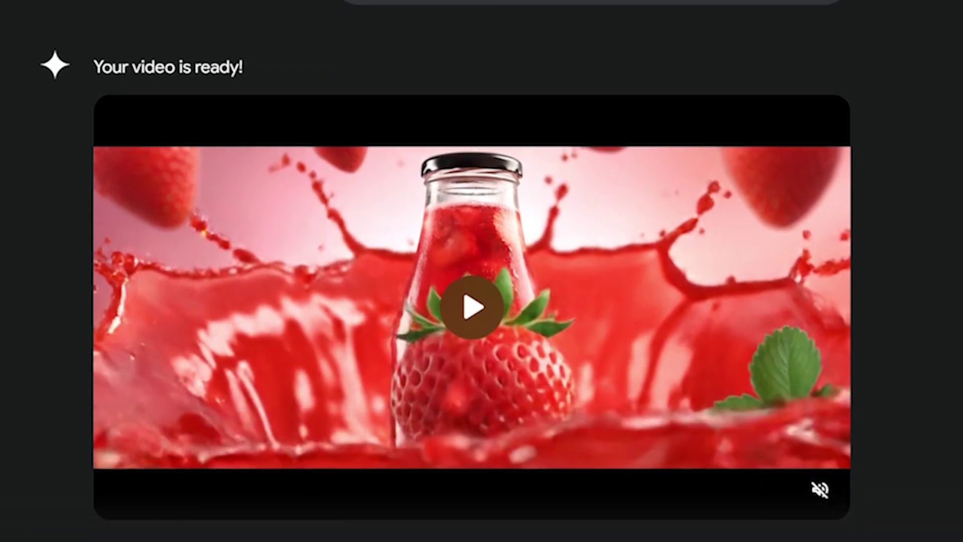
scroll(471, 351, "up", 2)
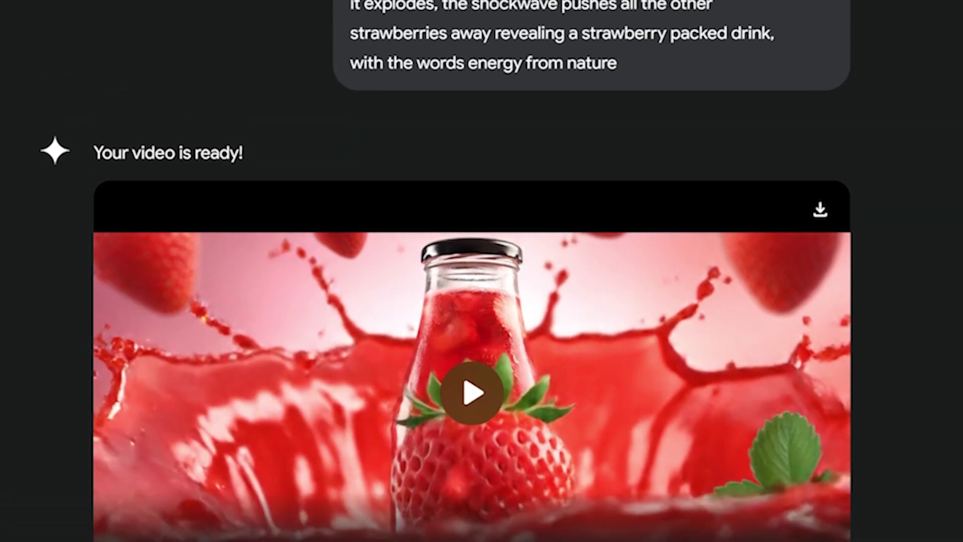
scroll(443, 436, "down", 2)
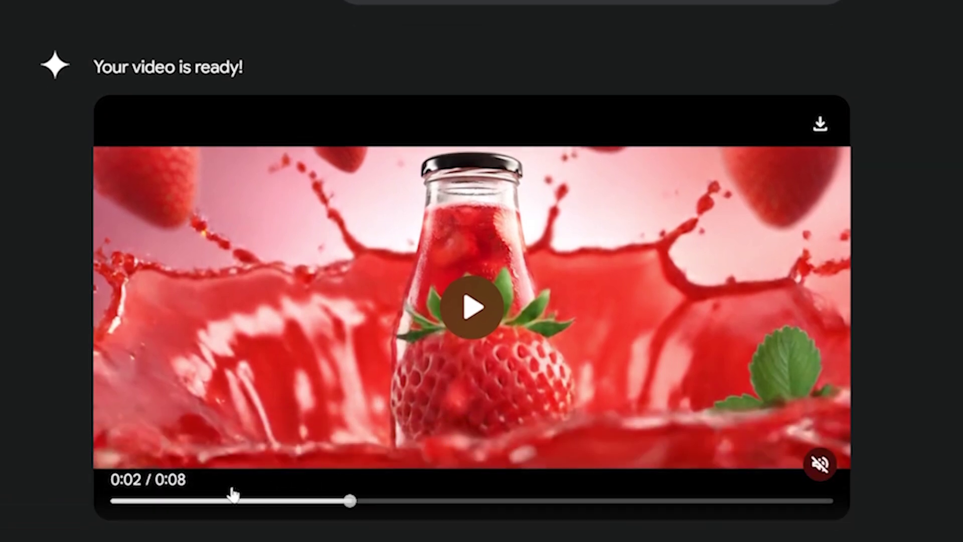
left_click(108, 503)
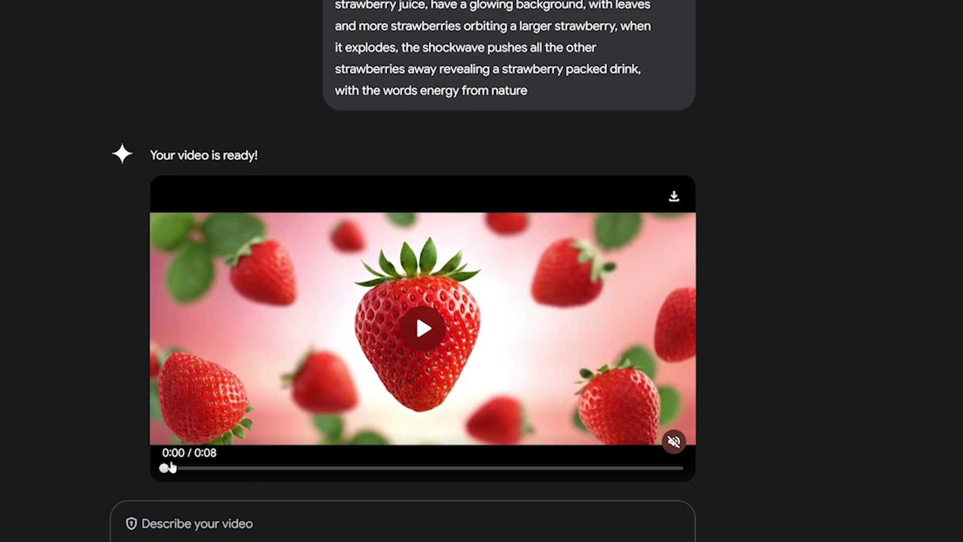
Briefly play the strawberry advert, then pause it.
scroll(171, 468, "up", 2)
scroll(170, 467, "down", 2)
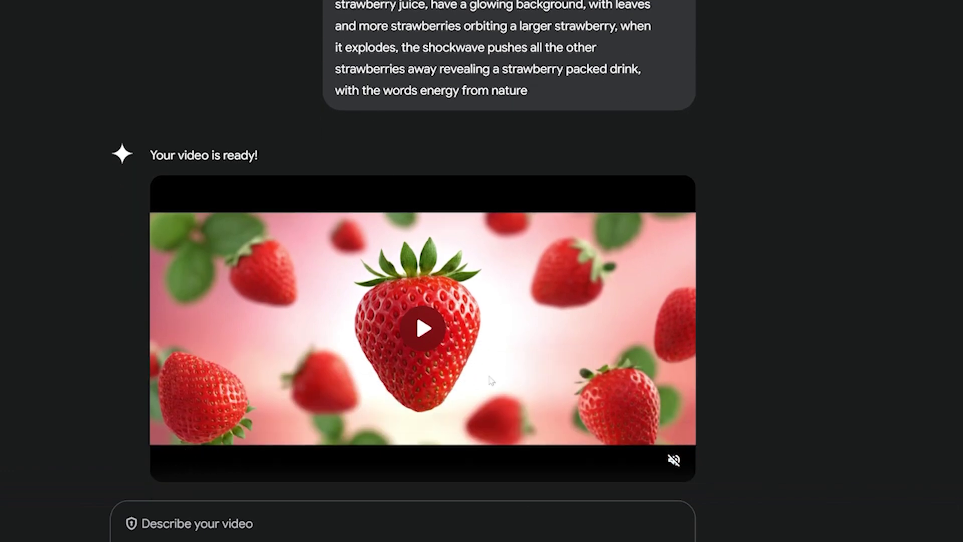
scroll(491, 380, "up", 2)
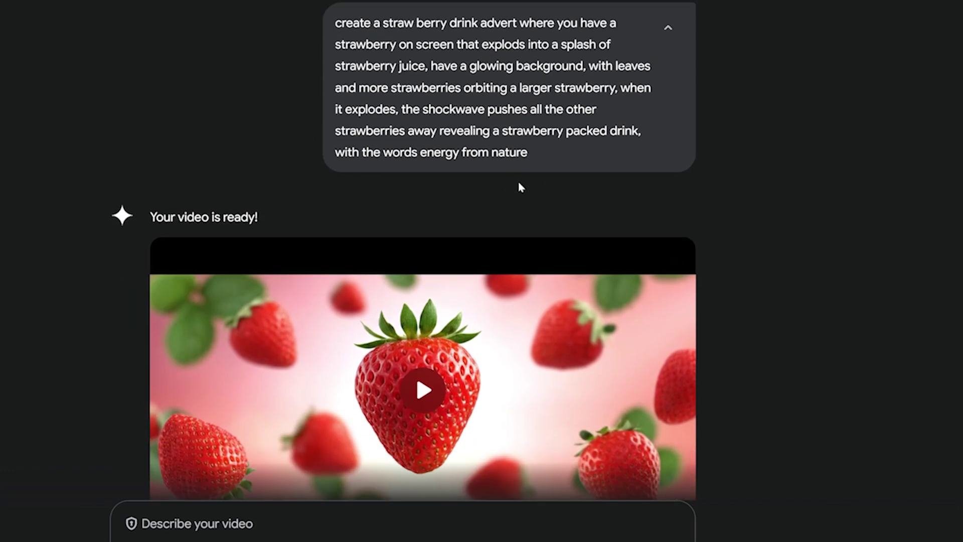
left_click(422, 389)
left_click(329, 413)
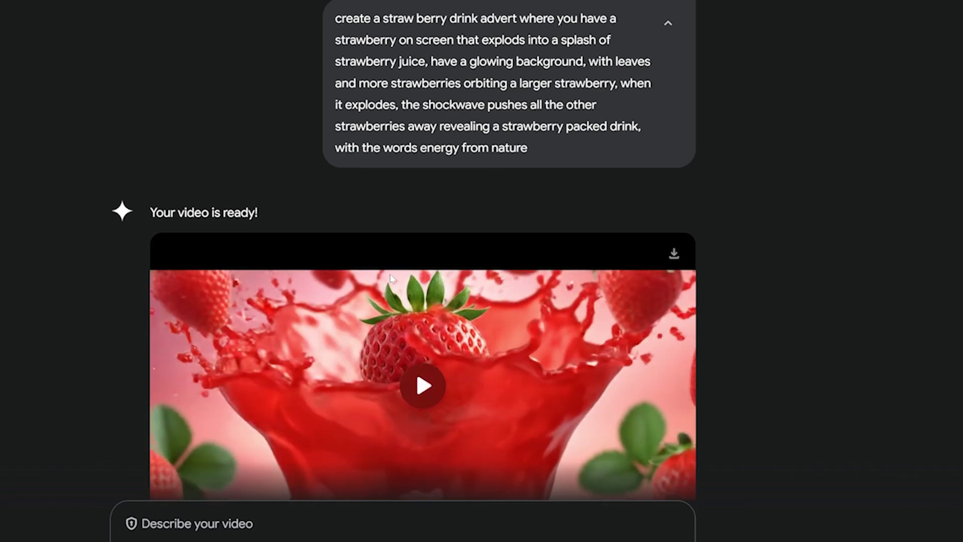
Rewind the strawberry advert to 0:00, replay it from the beginning and pause it.
scroll(279, 281, "down", 3)
left_click(168, 407)
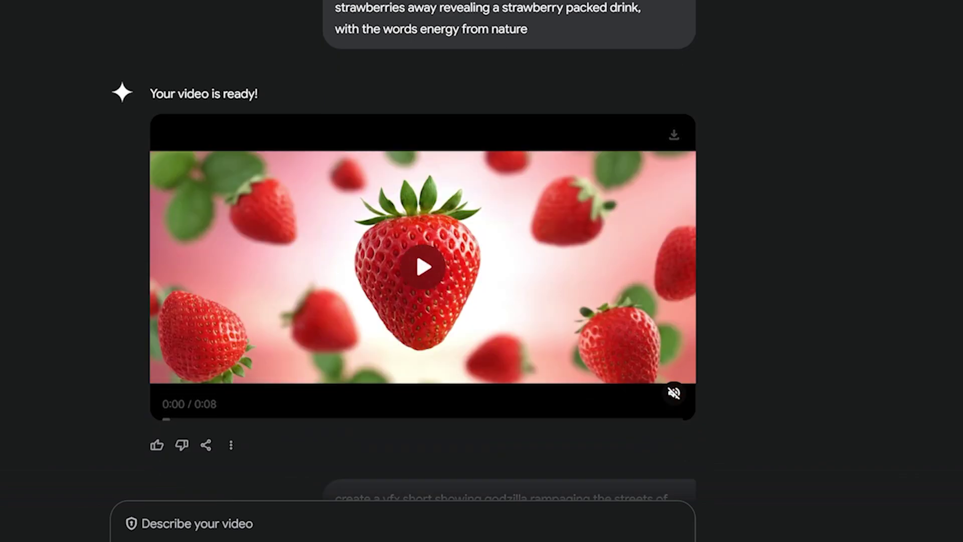
scroll(525, 45, "up", 1)
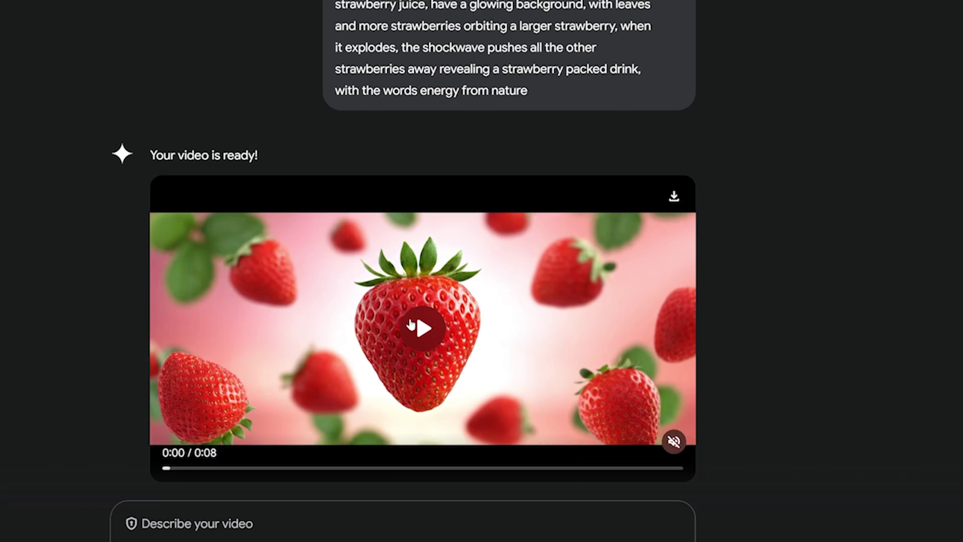
left_click(410, 324)
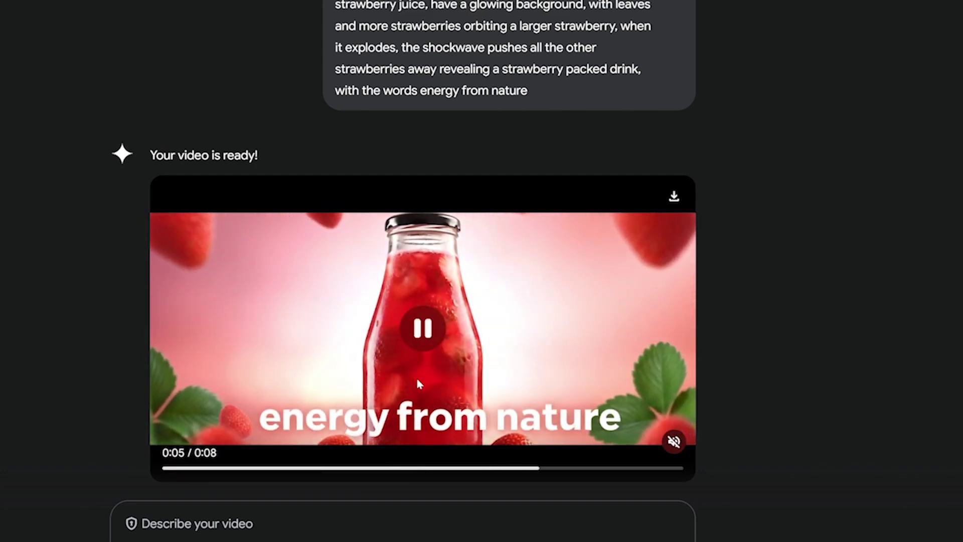
left_click(419, 383)
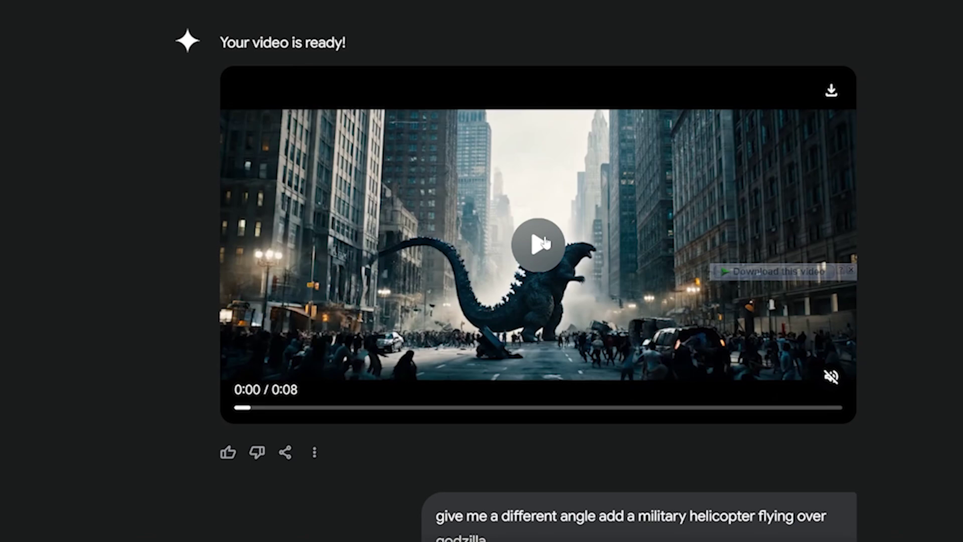
Play the 8-second Godzilla city rampage video through to the end.
left_click(435, 376)
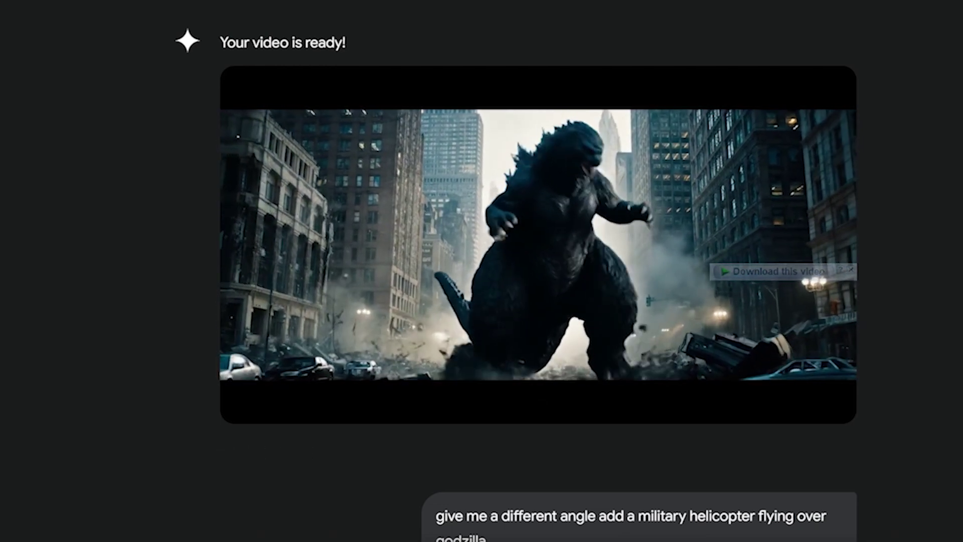
mouse_move(548, 226)
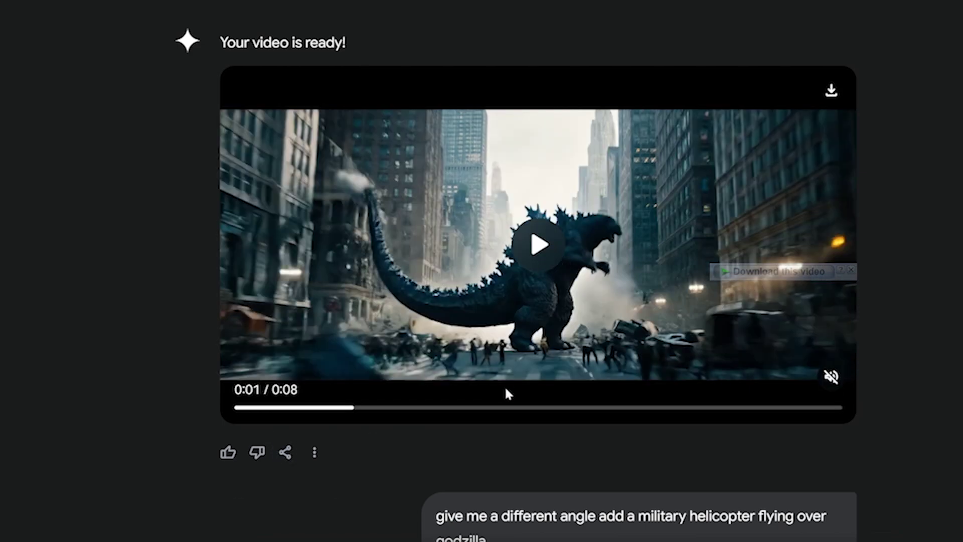
Briefly play and pause the helicopter follow-up Godzilla video.
scroll(502, 381, "down", 4)
scroll(480, 134, "up", 4)
scroll(617, 387, "down", 10)
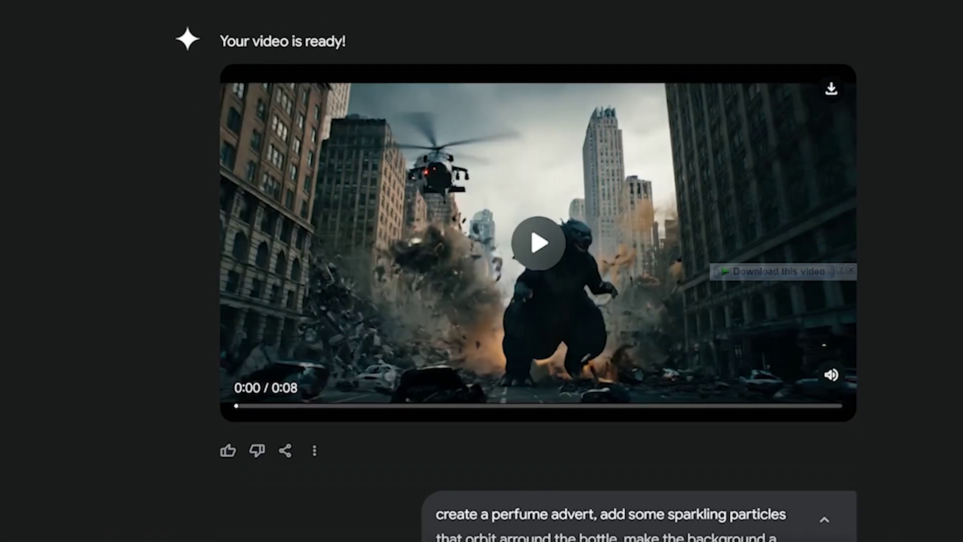
scroll(563, 133, "down", 10)
scroll(555, 373, "down", 2)
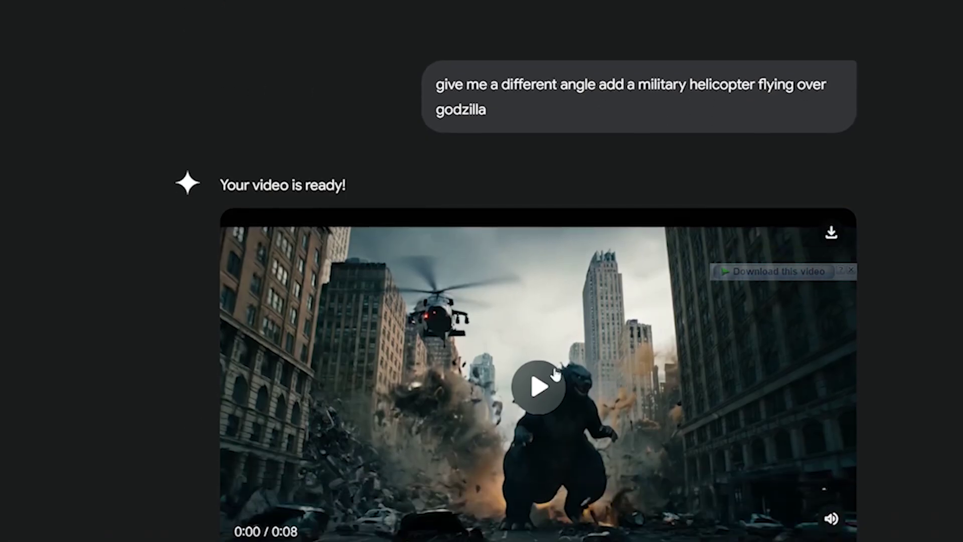
scroll(555, 373, "down", 2)
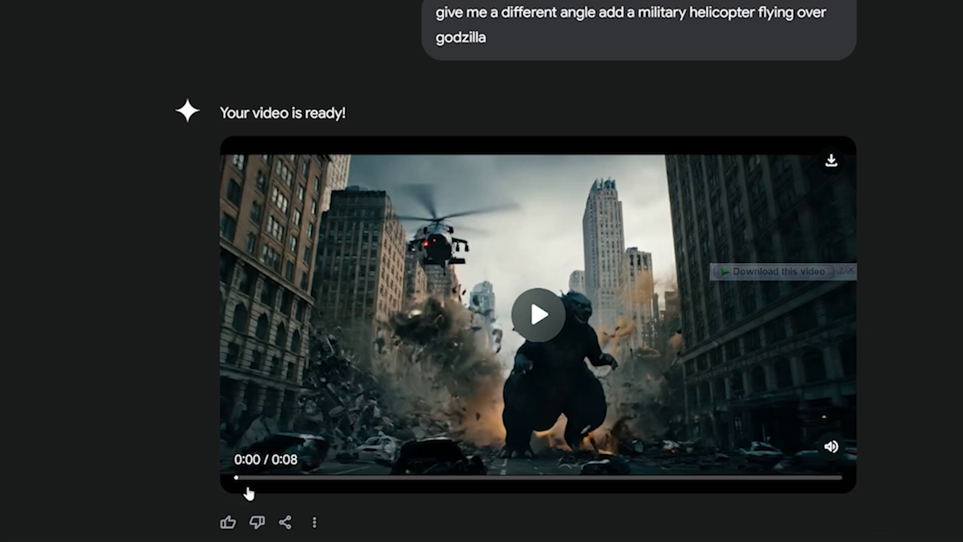
left_click(552, 320)
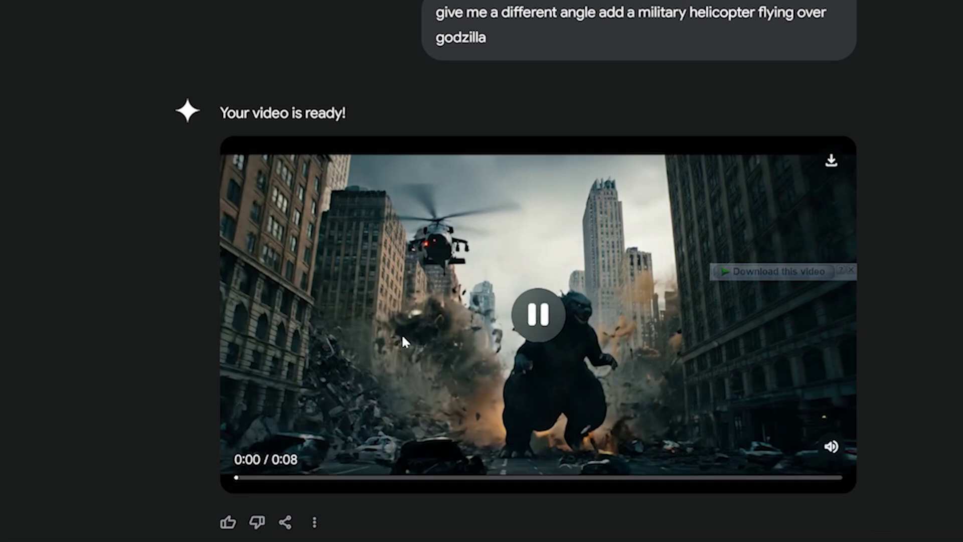
left_click(520, 319)
Play the helicopter Godzilla video again and mute its sound.
scroll(534, 321, "up", 20)
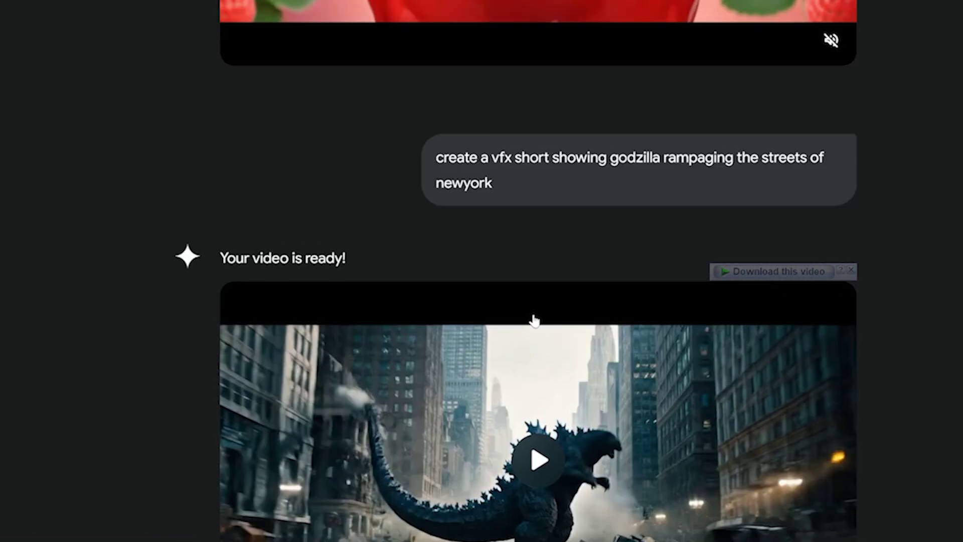
scroll(535, 321, "down", 12)
scroll(535, 321, "up", 5)
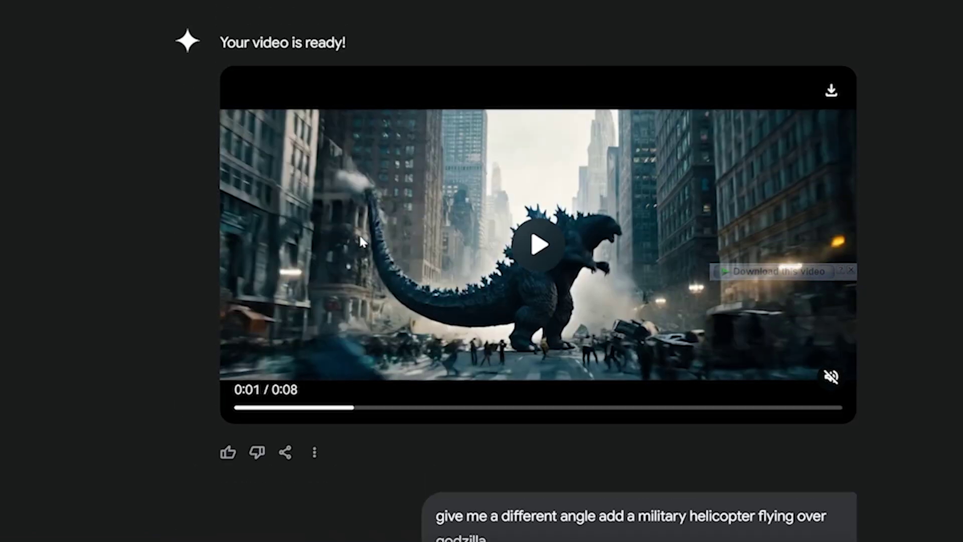
scroll(439, 289, "down", 7)
scroll(439, 290, "up", 6)
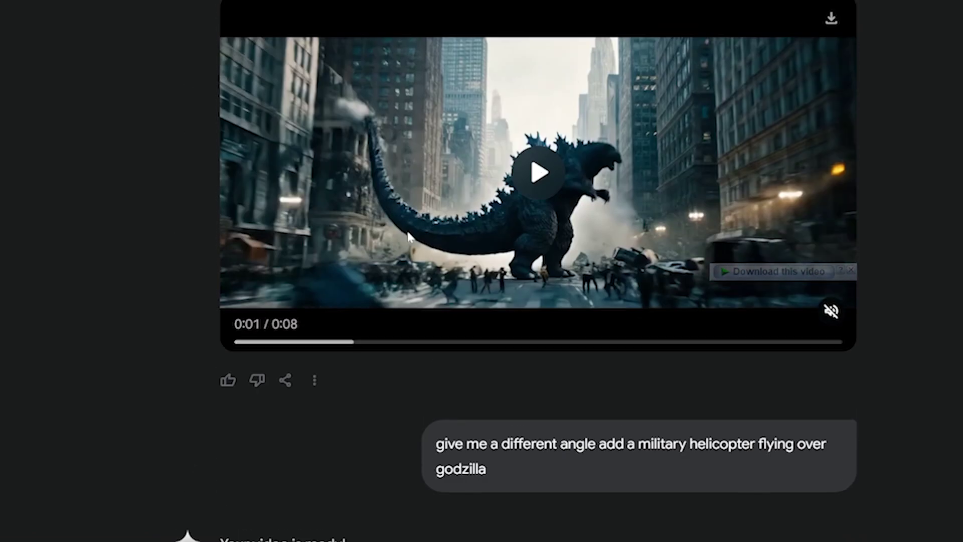
scroll(485, 318, "down", 10)
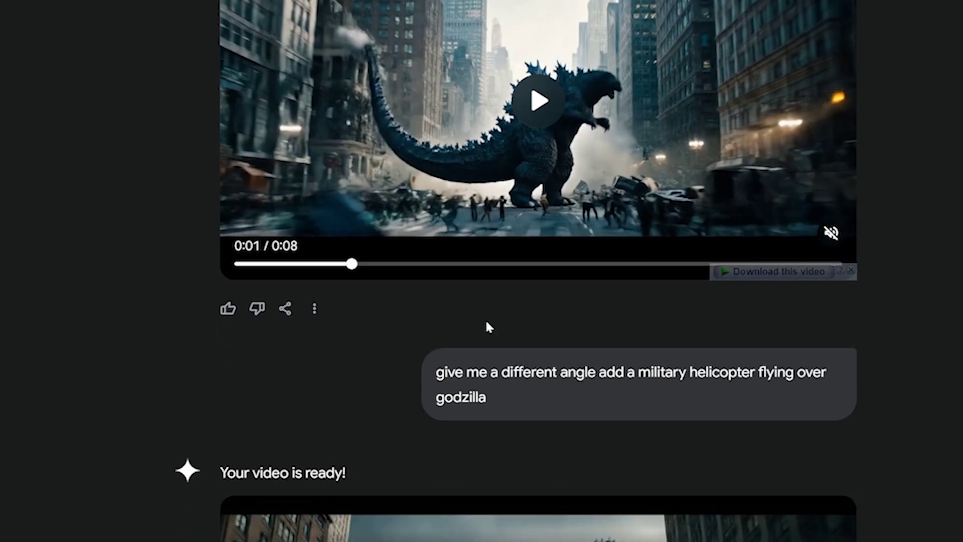
scroll(465, 335, "up", 3)
scroll(454, 249, "up", 8)
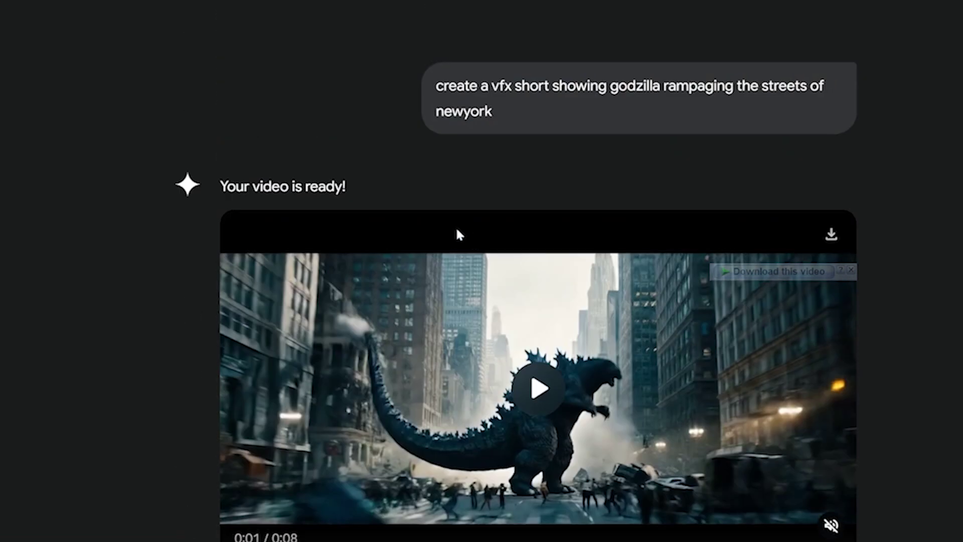
scroll(458, 233, "down", 6)
scroll(269, 240, "down", 7)
scroll(470, 162, "up", 10)
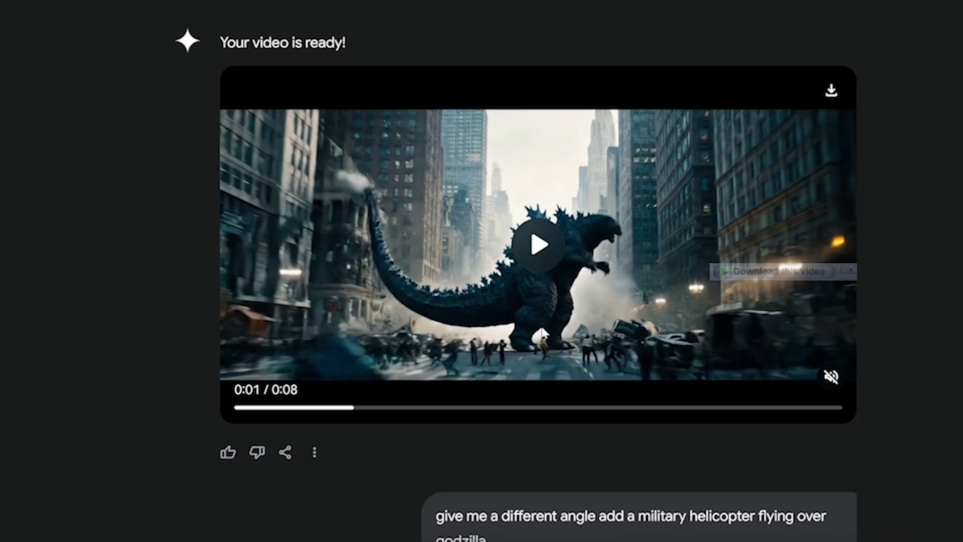
scroll(546, 329, "down", 8)
scroll(571, 297, "up", 7)
scroll(570, 294, "down", 7)
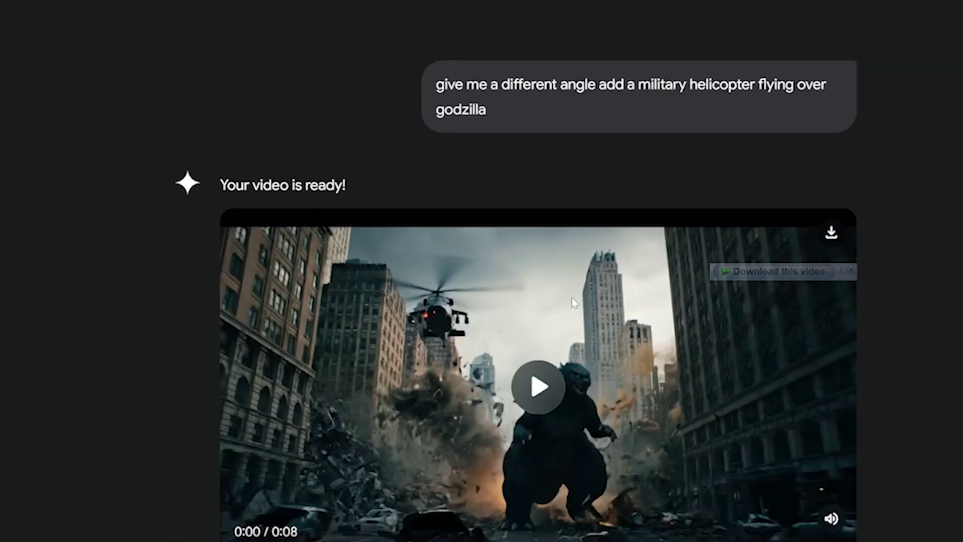
scroll(576, 316, "up", 8)
scroll(584, 74, "down", 5)
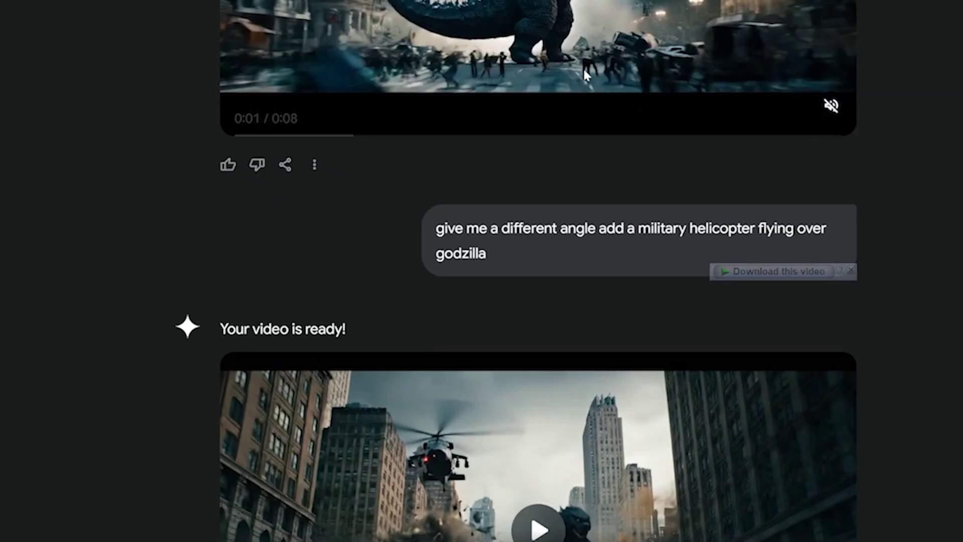
scroll(385, 360, "down", 5)
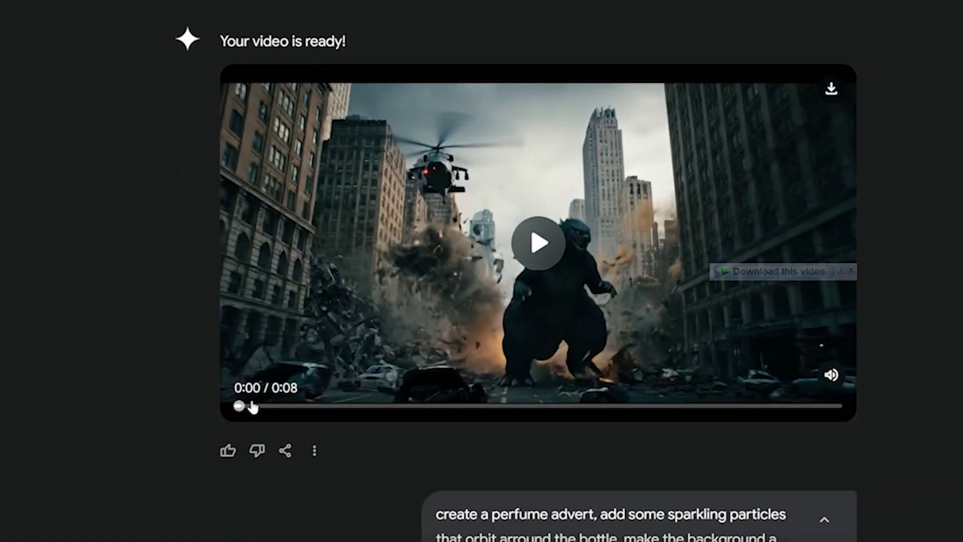
left_click(530, 244)
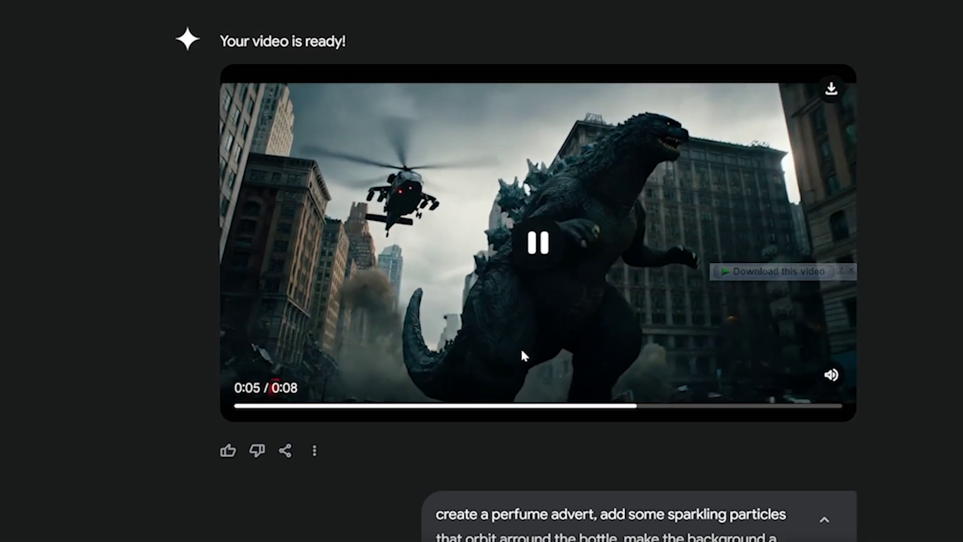
left_click(831, 376)
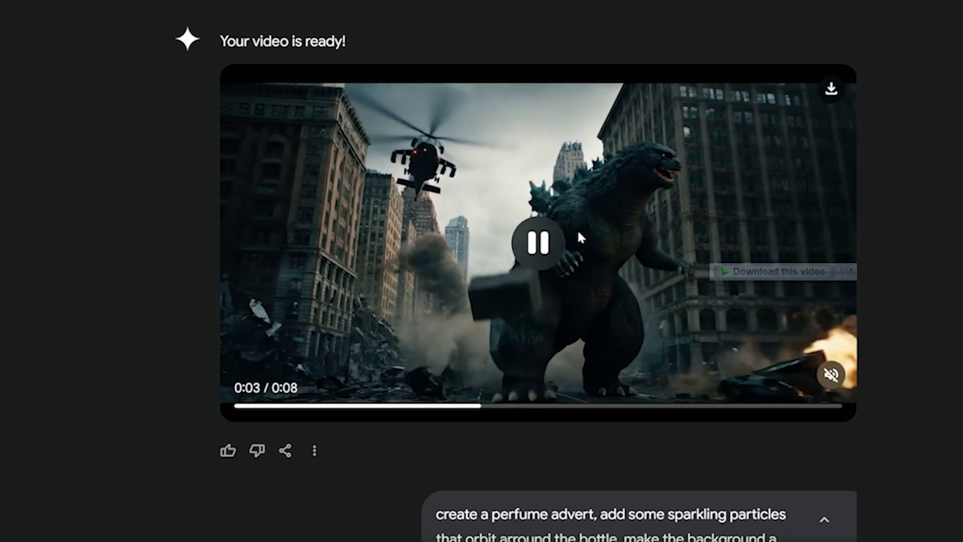
Pause the helicopter video around 0:04 and resume it, twice.
left_click(557, 258)
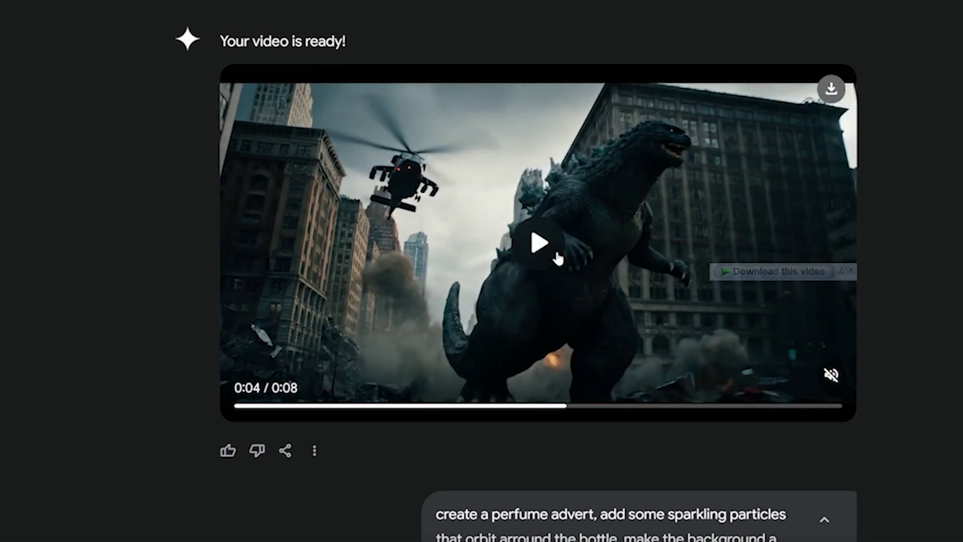
left_click(555, 251)
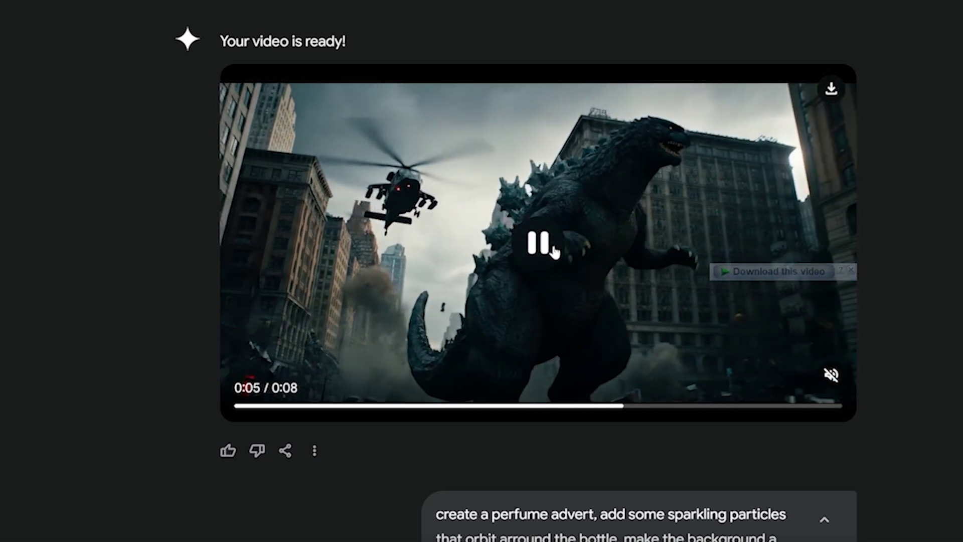
left_click(552, 253)
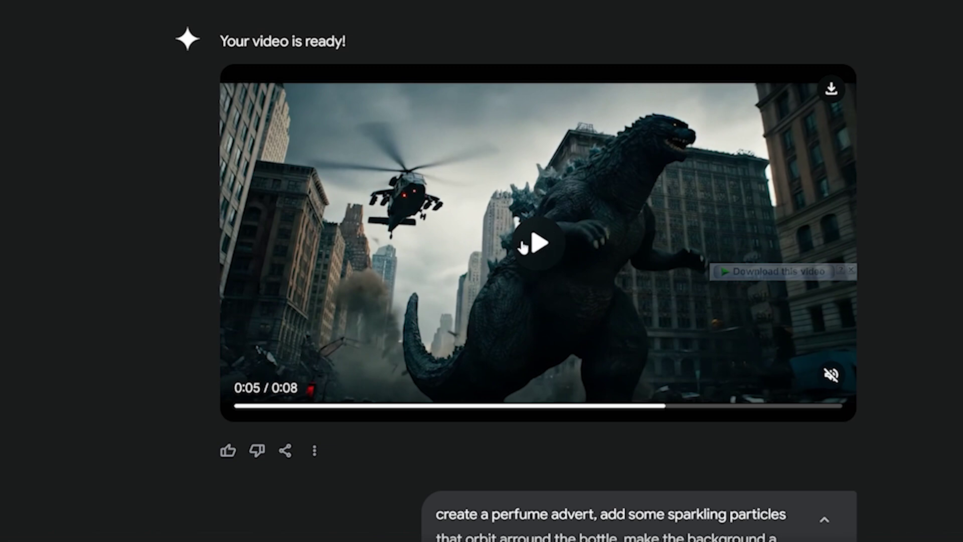
left_click(552, 251)
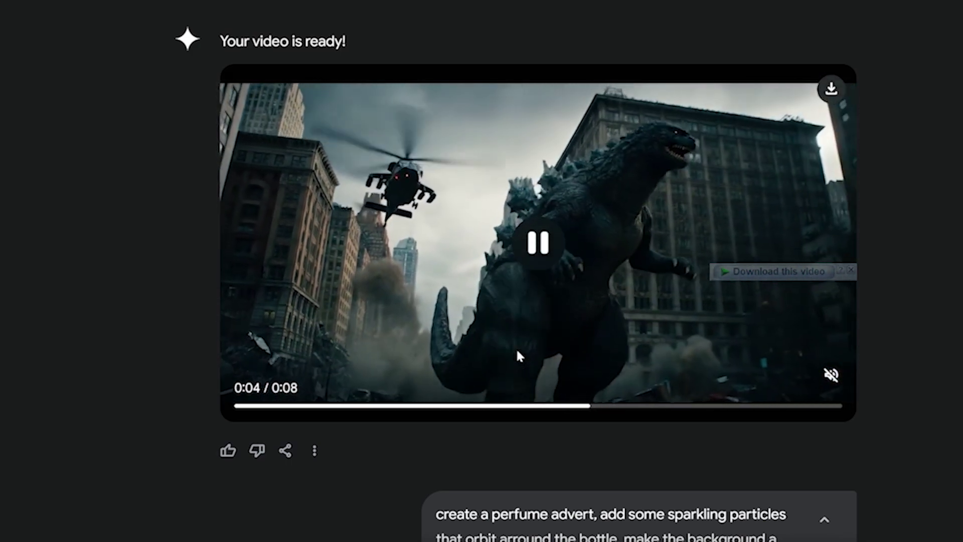
Restart the helicopter video, then pause it and drag the scrubber to 0:05.
left_click(348, 405)
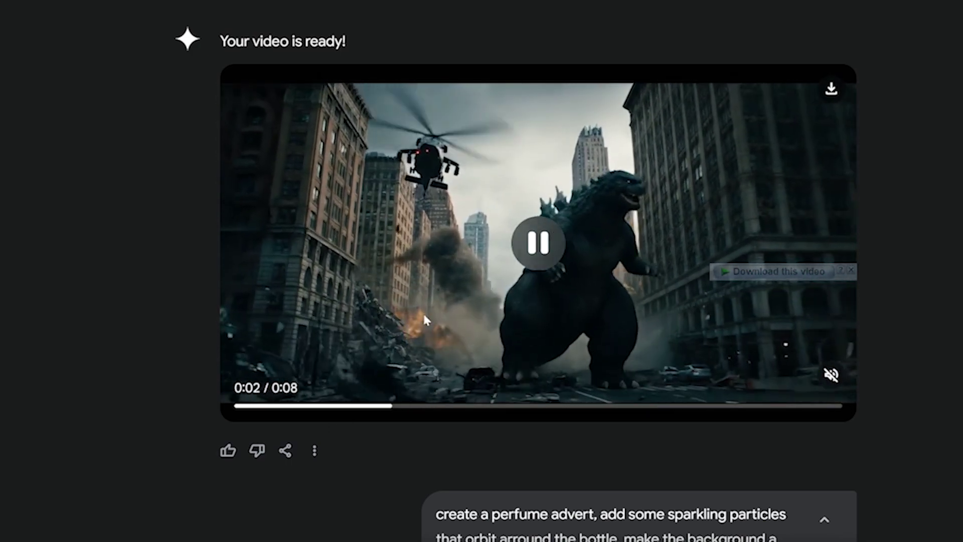
left_click(265, 405)
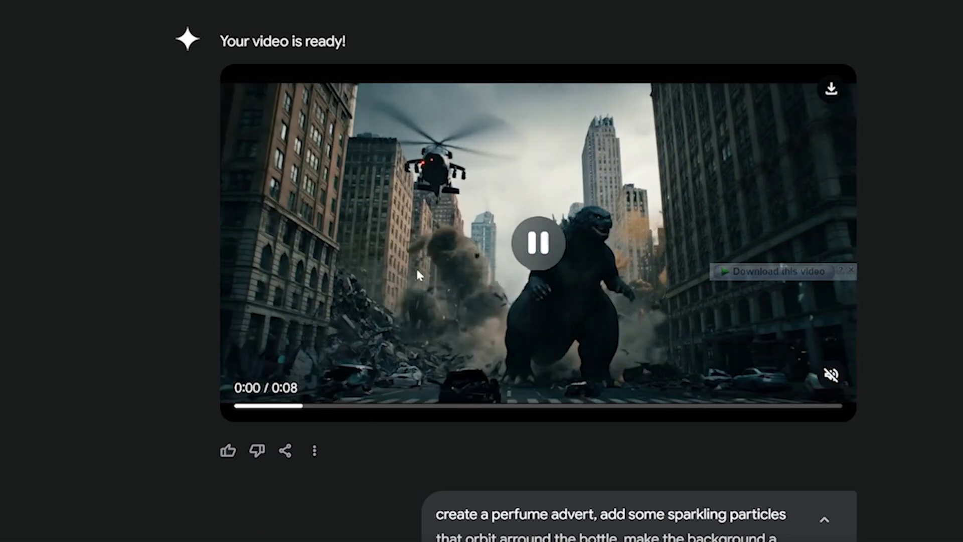
left_click(244, 405)
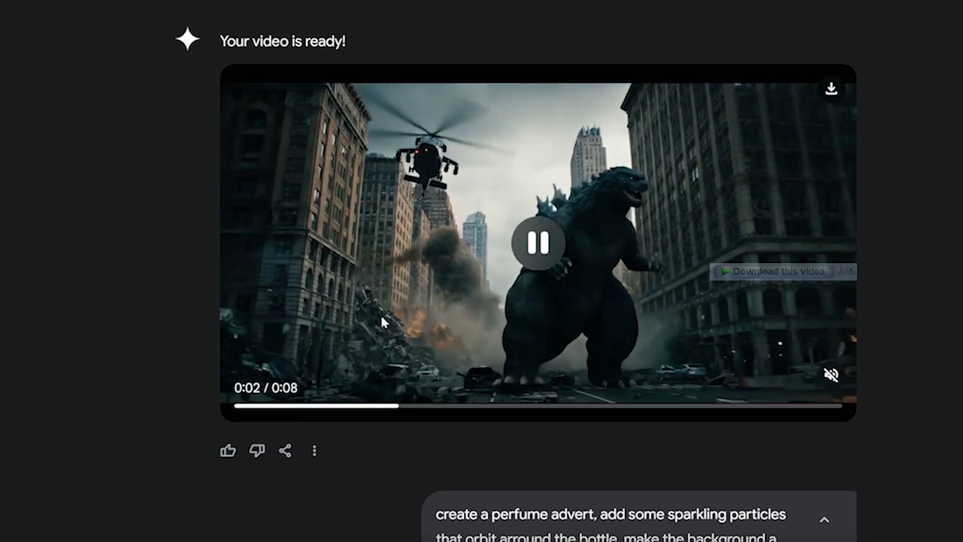
left_click(557, 256)
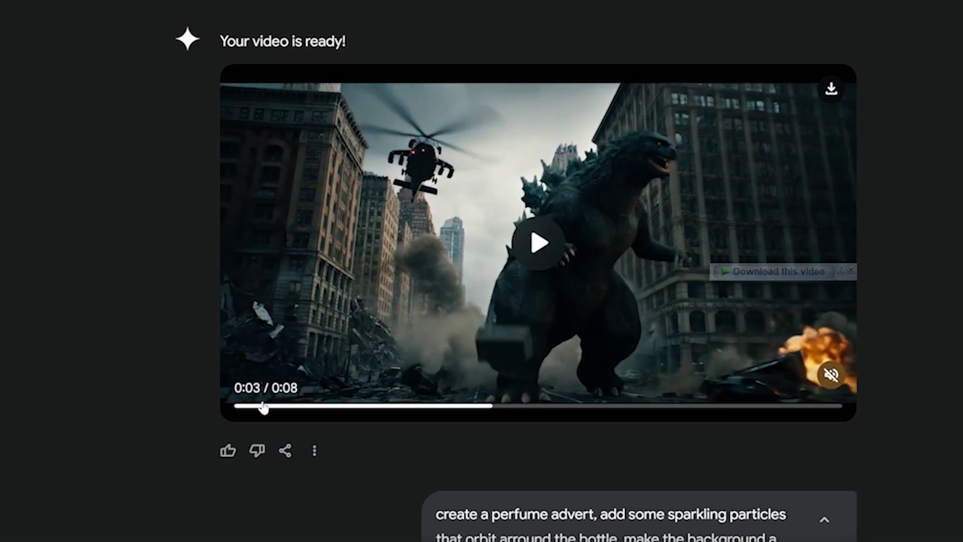
left_click_drag(491, 408, 681, 405)
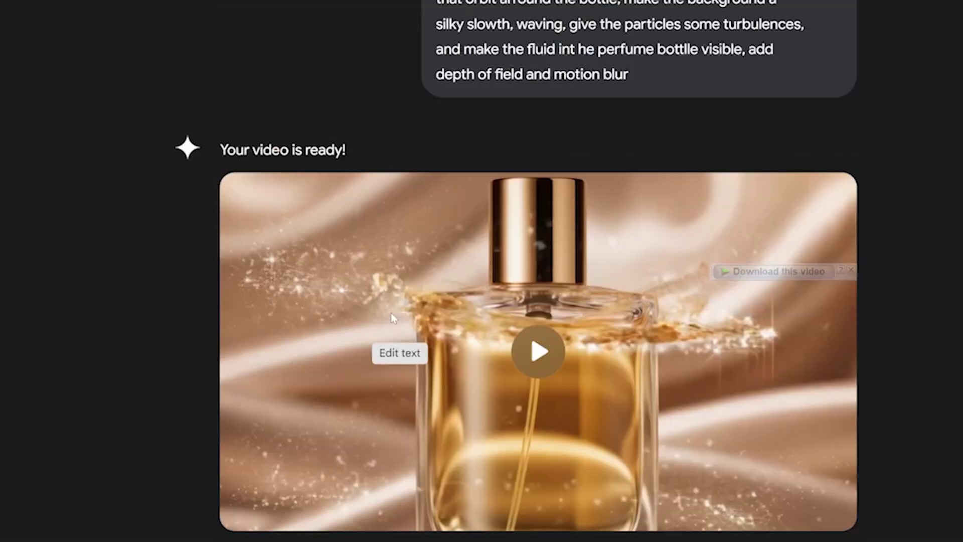
Scroll to the perfume advert and clear the text selection above the video.
scroll(389, 310, "down", 1)
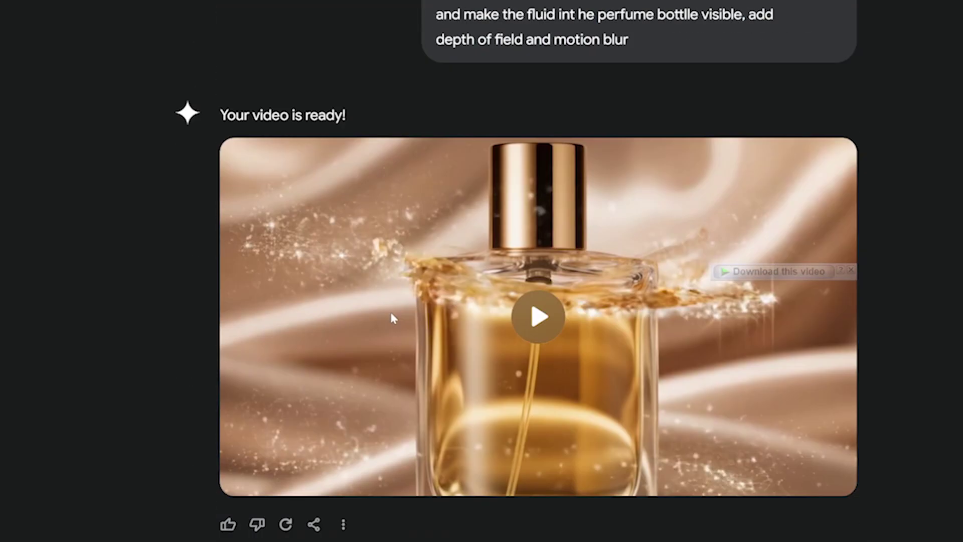
scroll(442, 140, "up", 7)
scroll(442, 140, "down", 4)
scroll(436, 65, "down", 3)
scroll(437, 64, "up", 4)
scroll(396, 216, "down", 4)
scroll(401, 101, "up", 15)
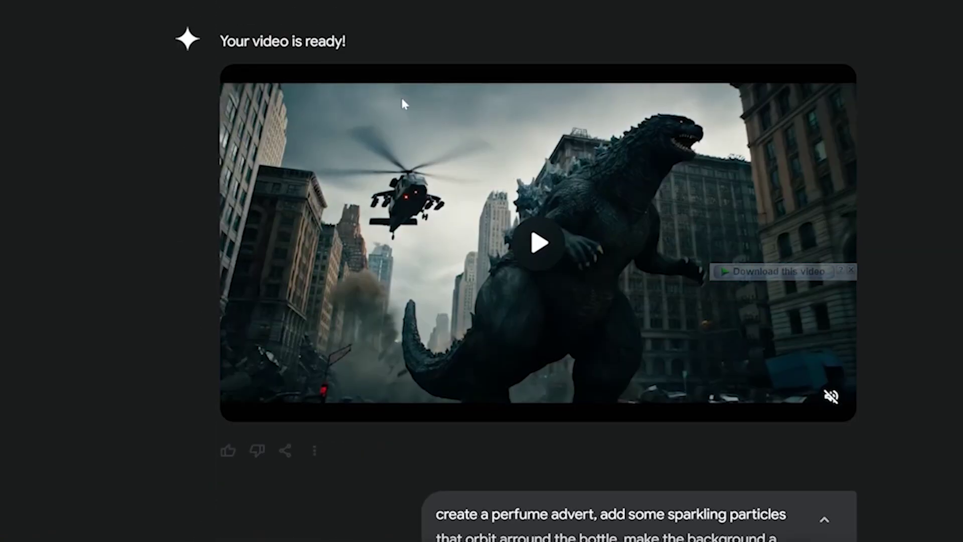
scroll(317, 242, "down", 8)
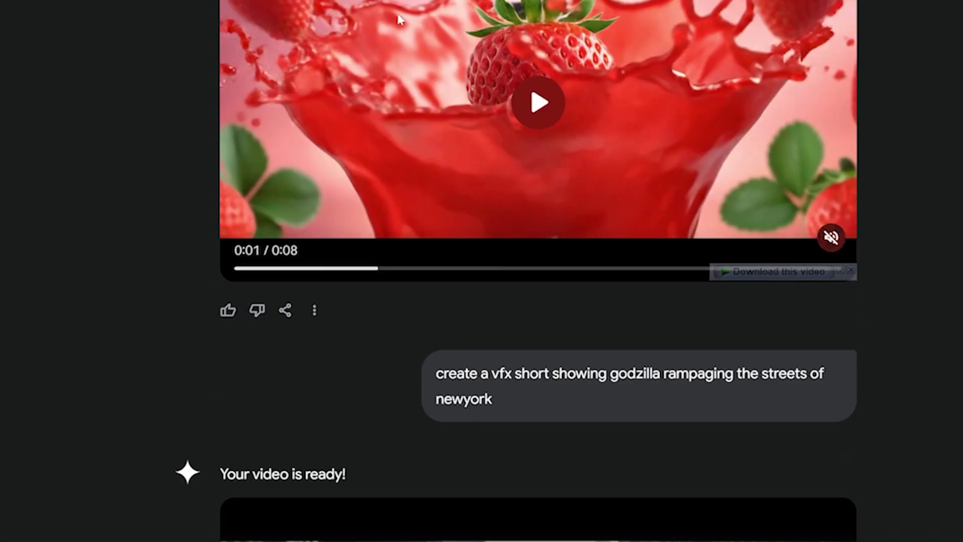
scroll(385, 69, "up", 3)
scroll(460, 229, "down", 11)
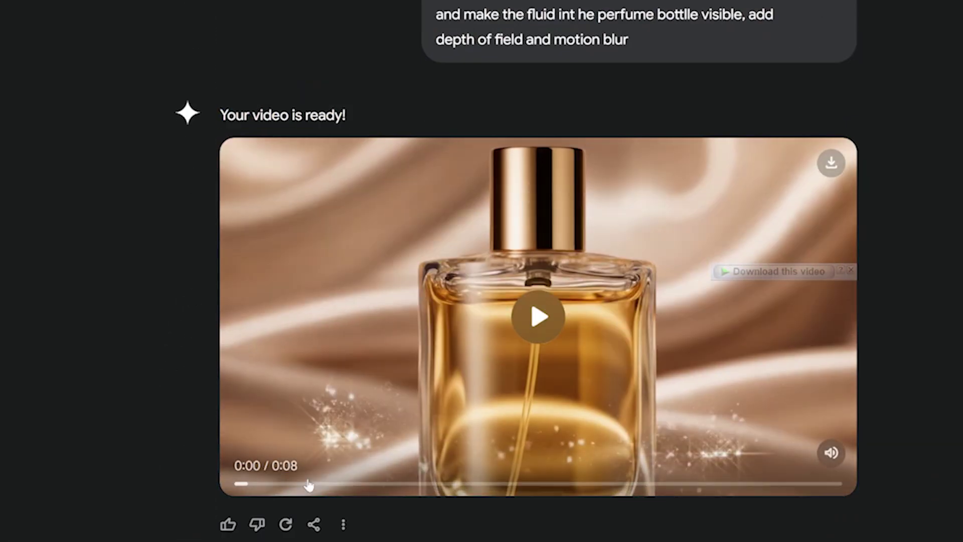
left_click(507, 320)
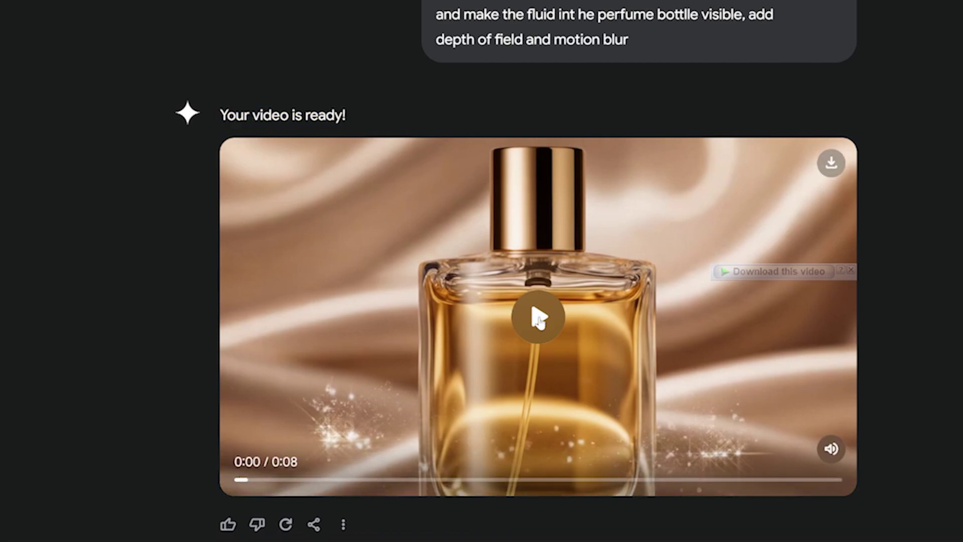
Replay the perfume advert from its start, then pause it.
scroll(598, 78, "up", 2)
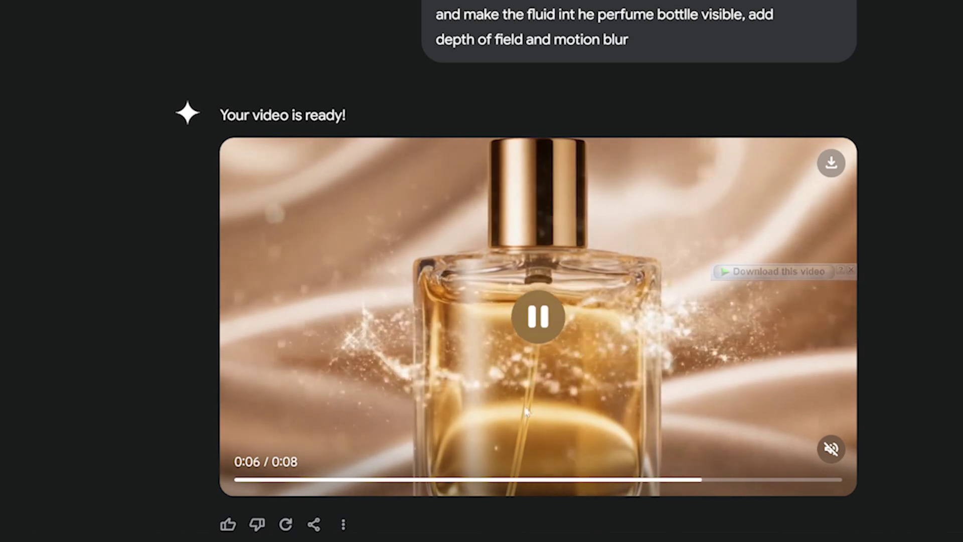
left_click(241, 480)
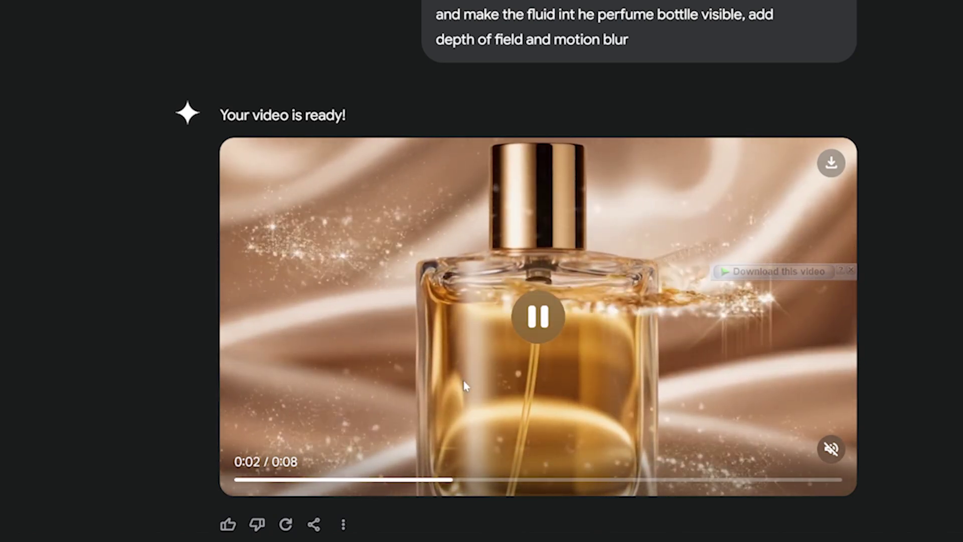
left_click(603, 350)
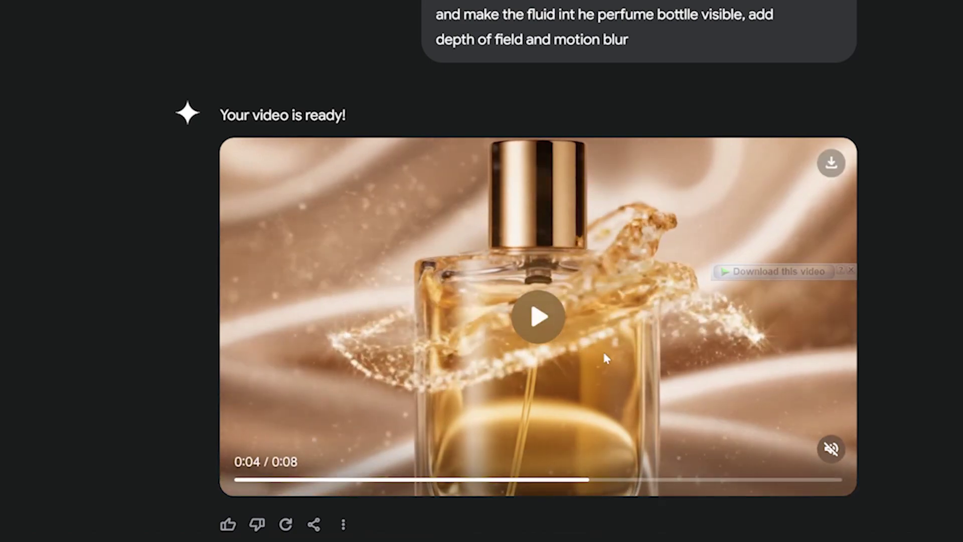
scroll(603, 350, "up", 15)
scroll(307, 299, "up", 20)
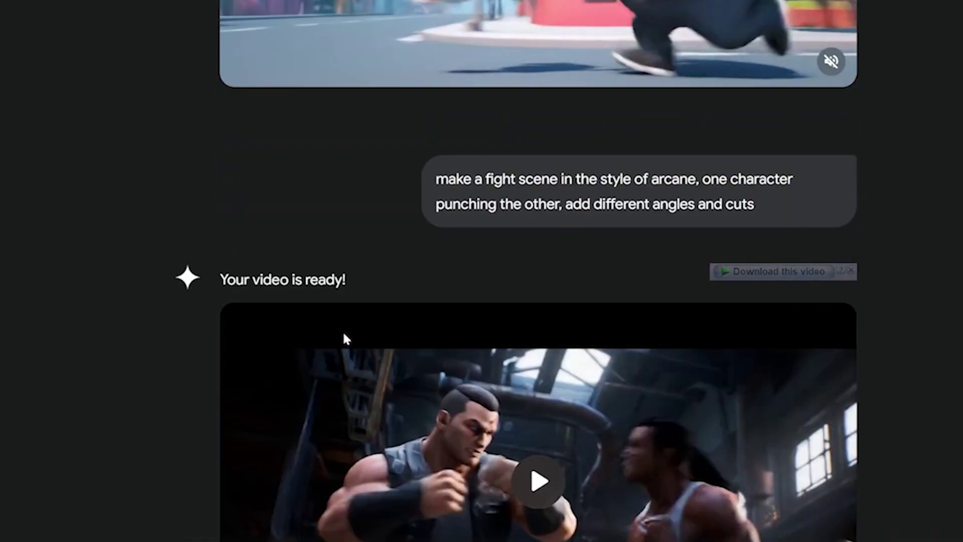
Play the cartoon chase video, then scroll back down to the perfume advert.
scroll(342, 330, "down", 10)
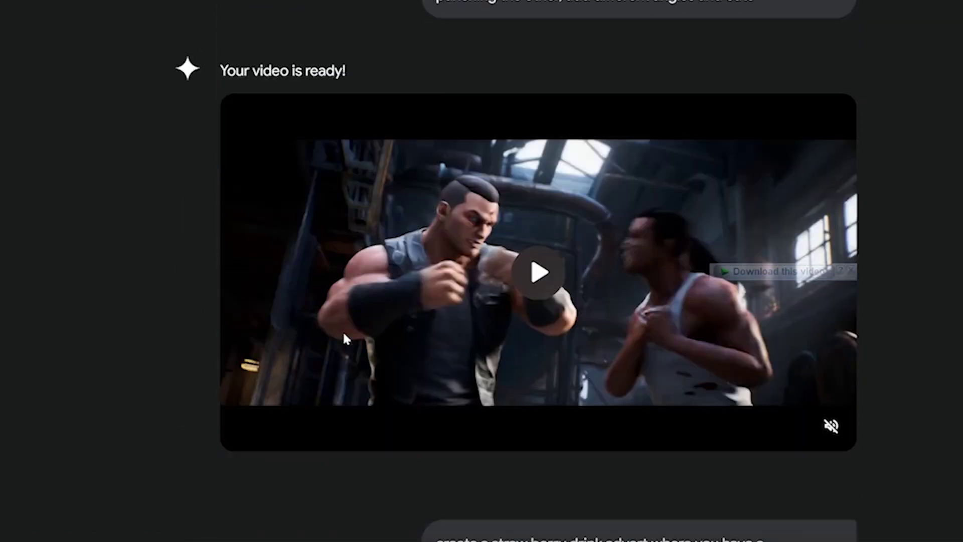
scroll(342, 330, "up", 10)
left_click(330, 373)
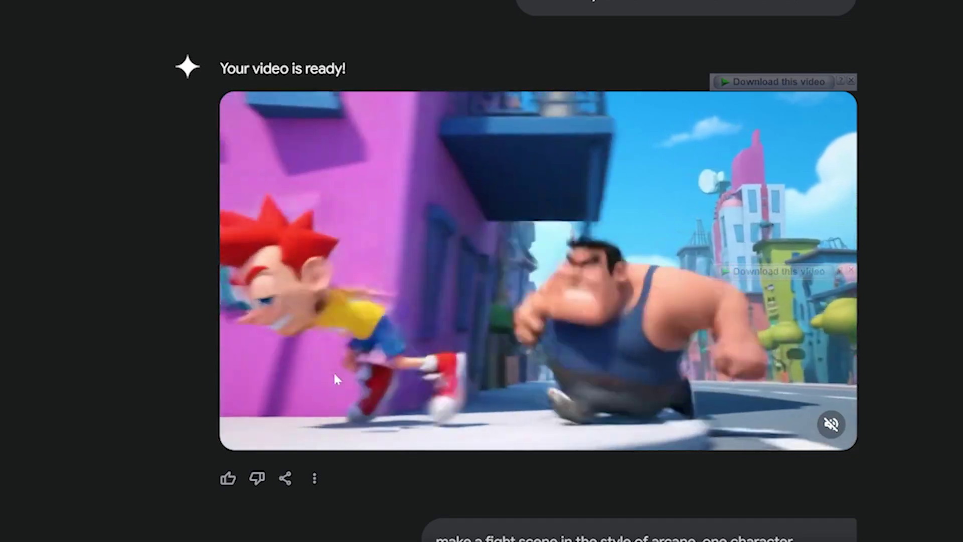
mouse_move(427, 338)
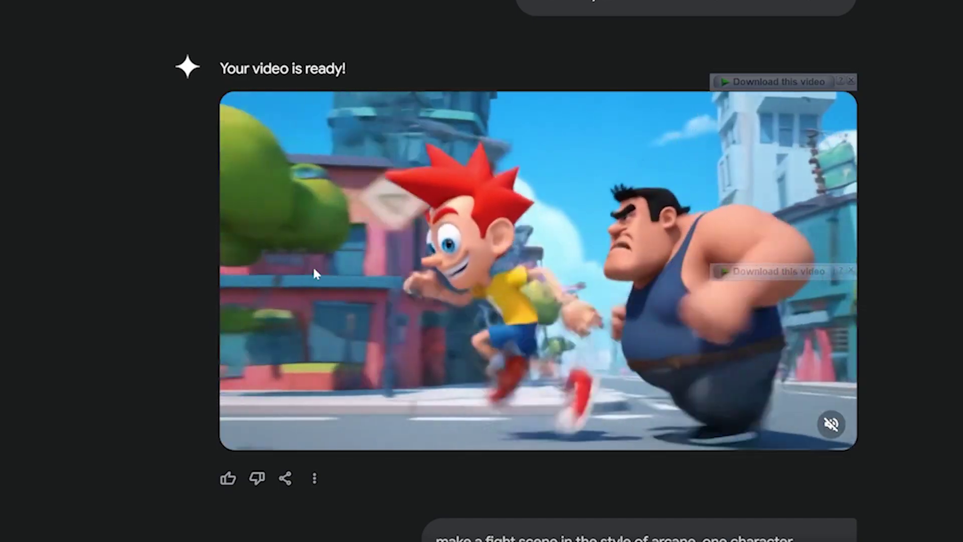
scroll(503, 167, "down", 2)
scroll(301, 337, "down", 15)
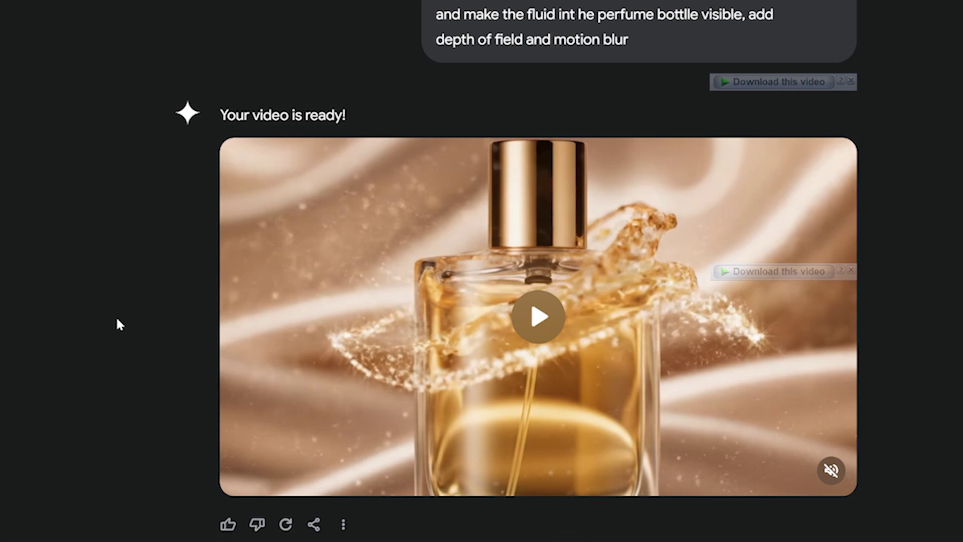
Resume the helicopter follow-up video and replay it from the start.
scroll(117, 321, "up", 10)
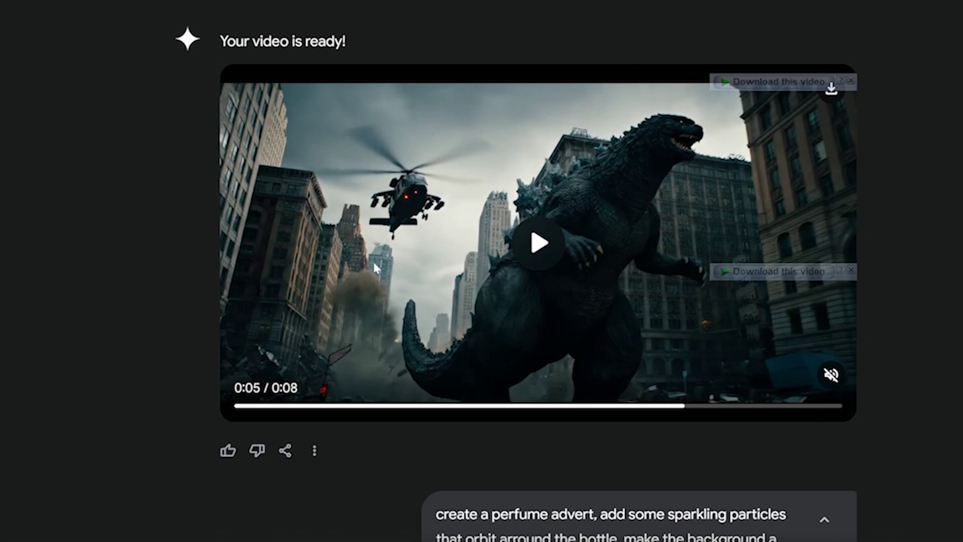
left_click(539, 245)
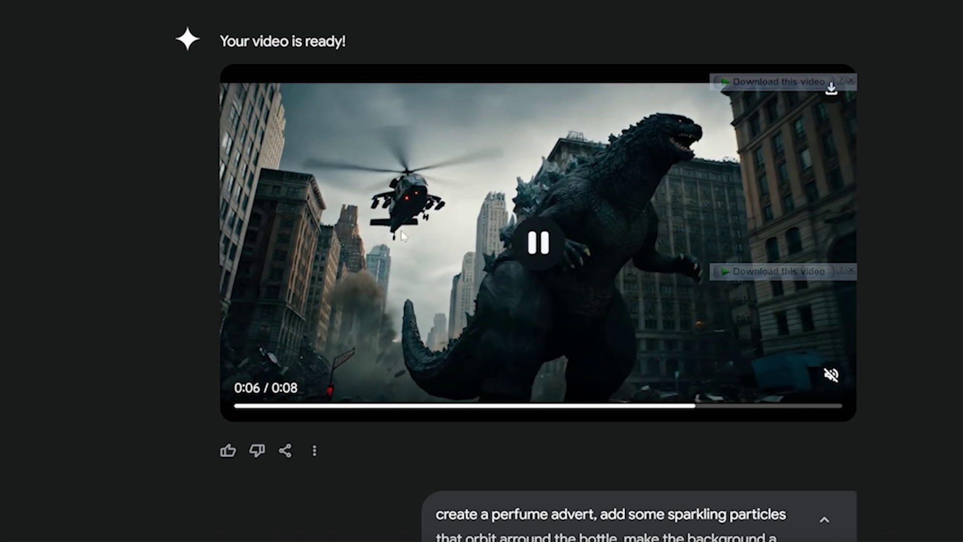
scroll(668, 296, "up", 10)
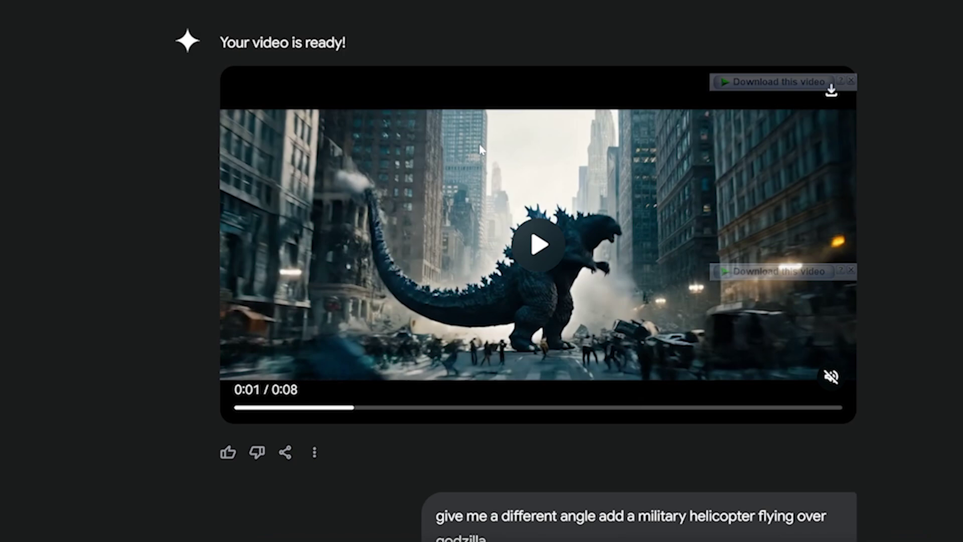
scroll(480, 149, "down", 10)
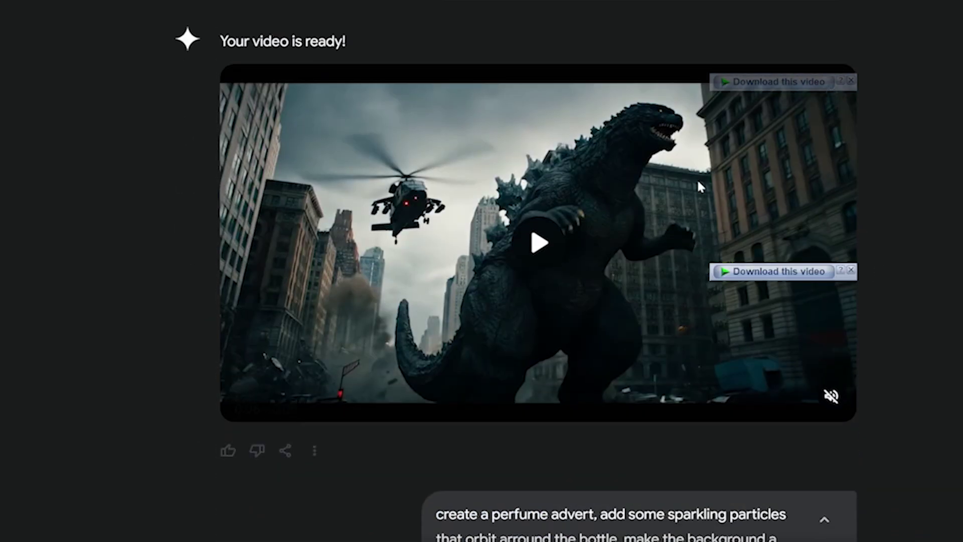
scroll(400, 266, "up", 9)
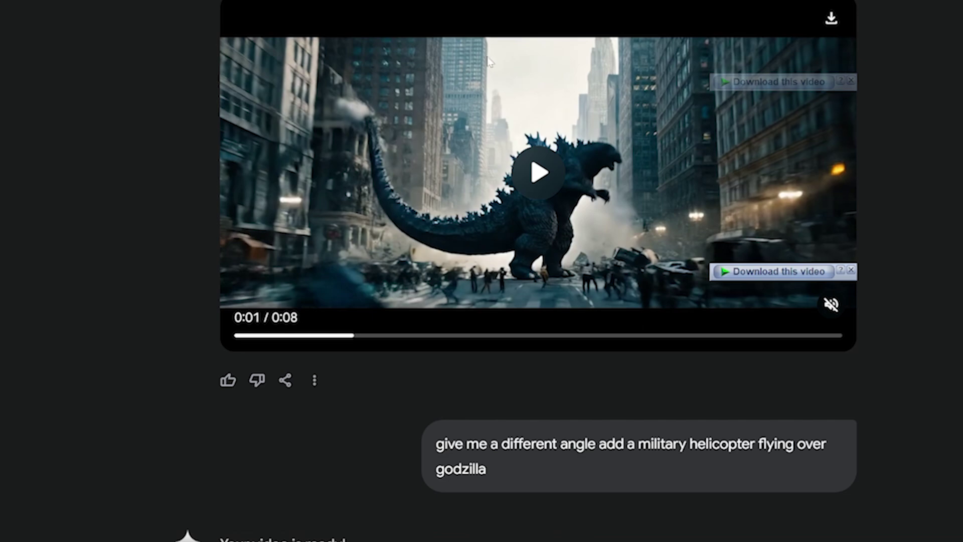
scroll(453, 83, "down", 9)
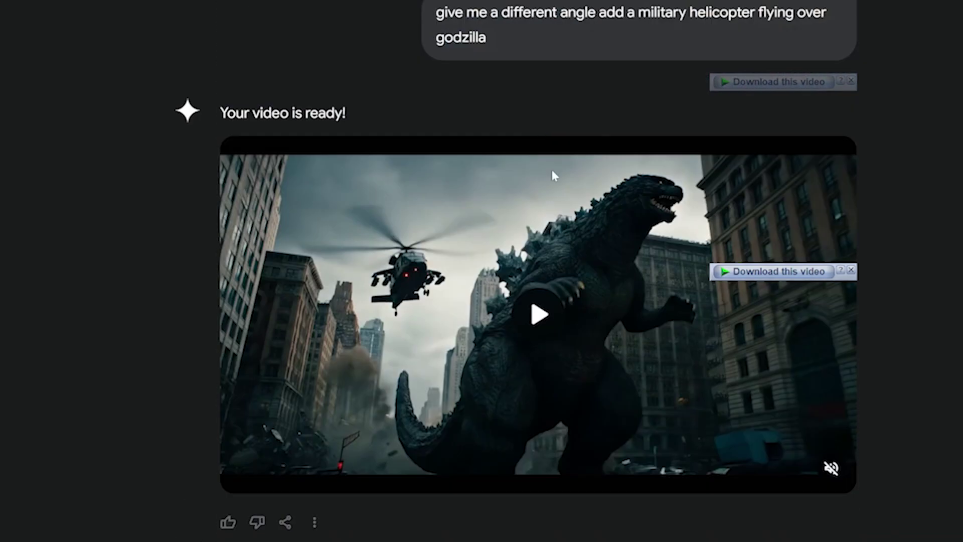
left_click(458, 371)
scroll(464, 228, "up", 9)
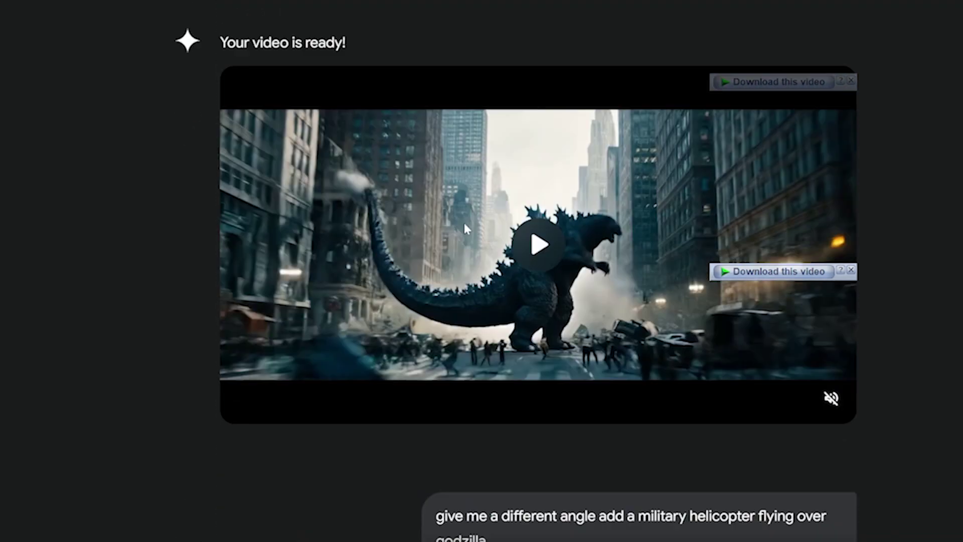
scroll(301, 337, "down", 6)
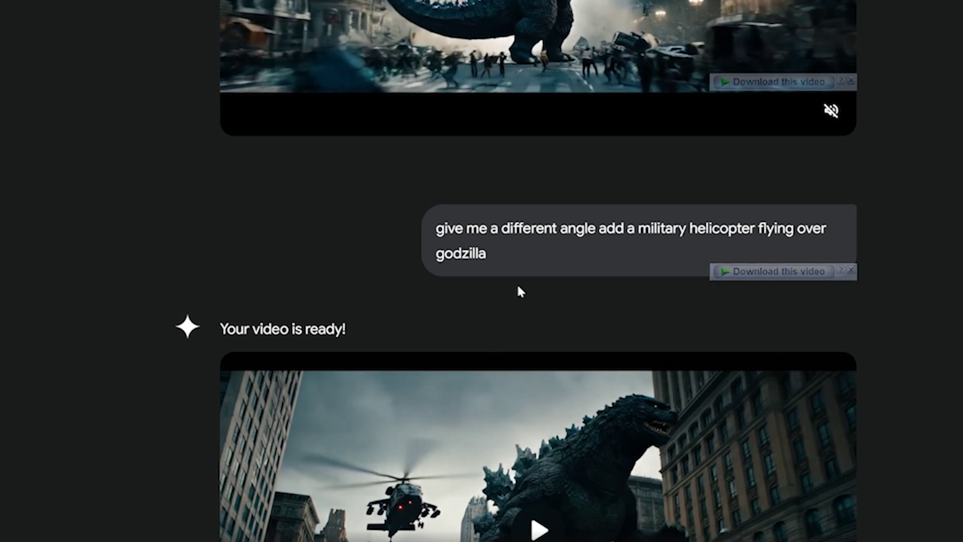
scroll(528, 301, "down", 6)
left_click(526, 296)
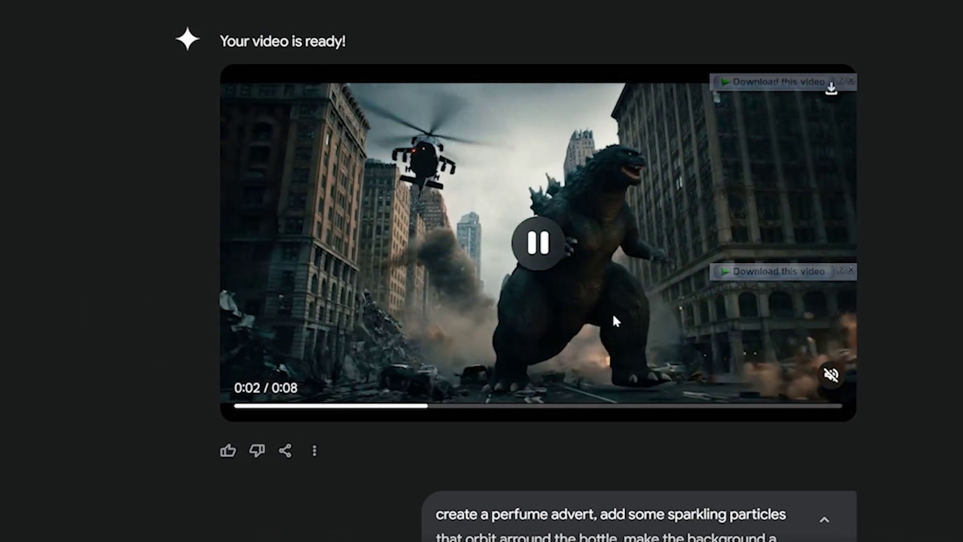
Play the original Godzilla street video and pause it at 0:01.
scroll(404, 269, "up", 7)
scroll(404, 273, "up", 4)
left_click(531, 248)
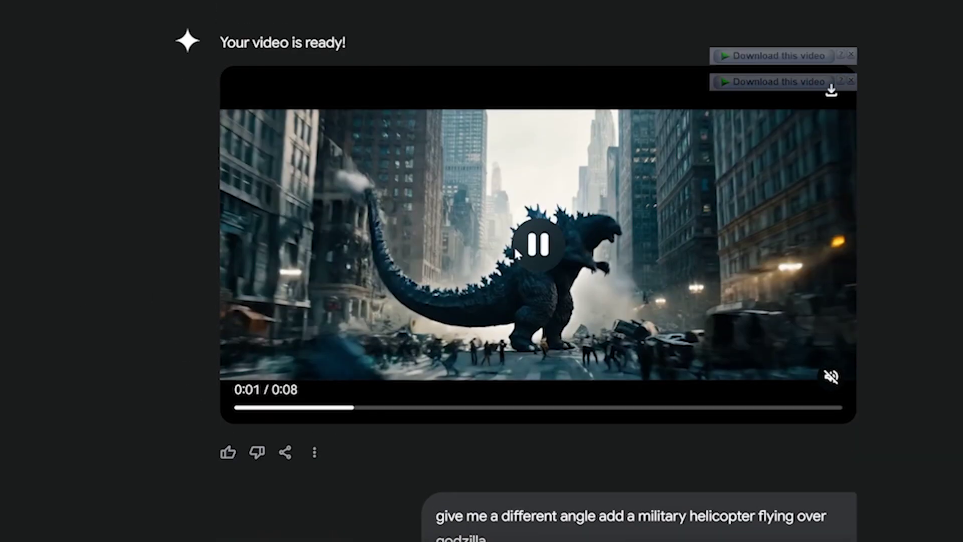
left_click(523, 253)
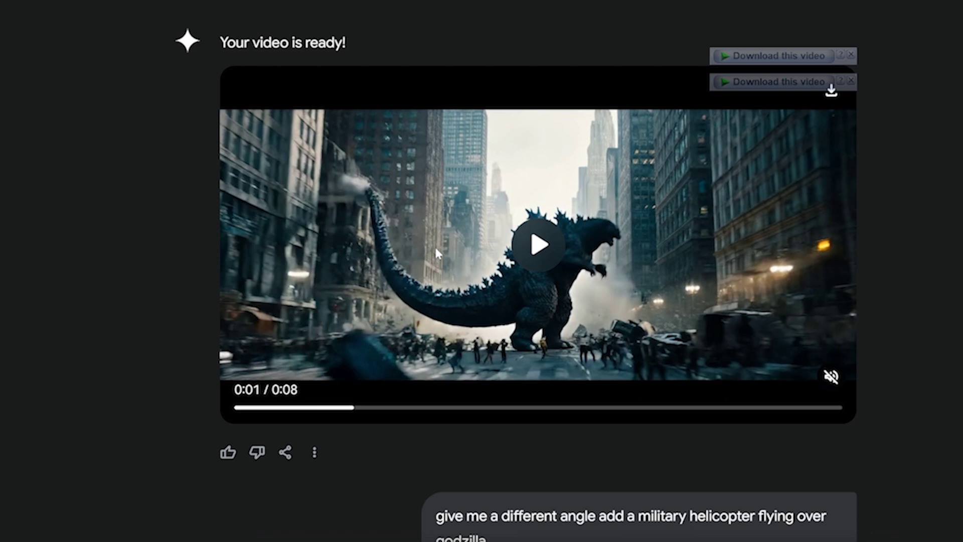